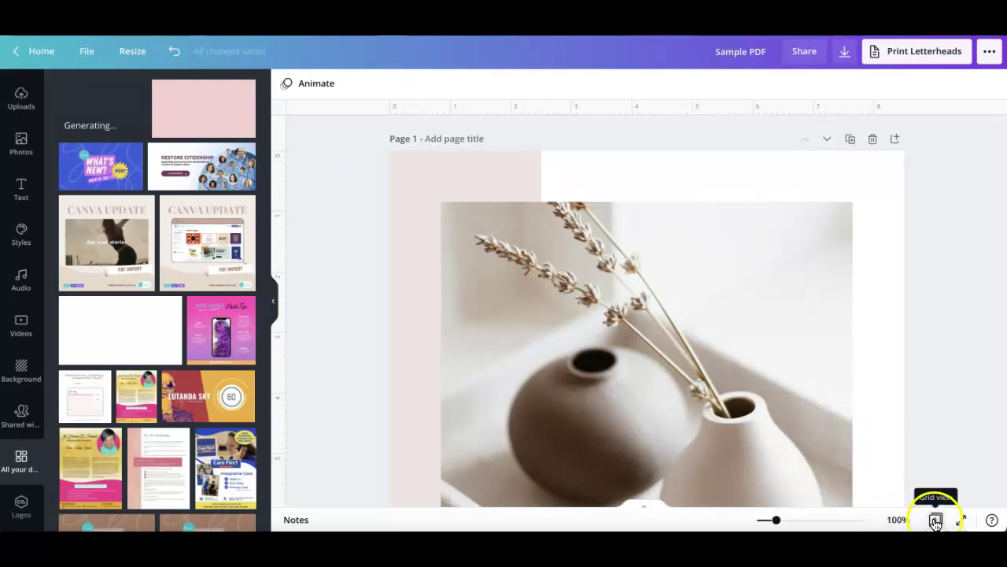
# Switch to grid view and open page 2, the table of contents page
pyautogui.click(935, 520)
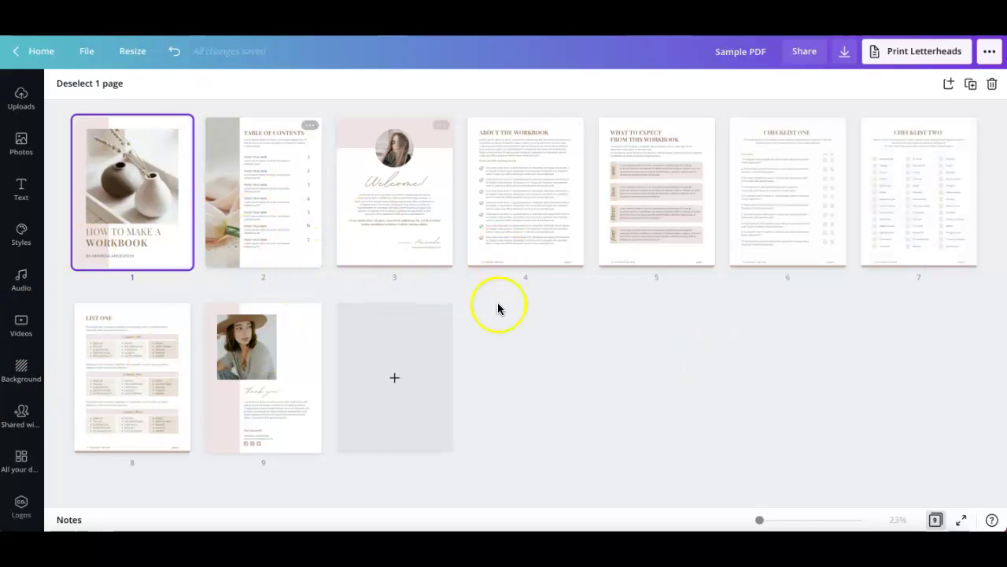
pyautogui.click(262, 153)
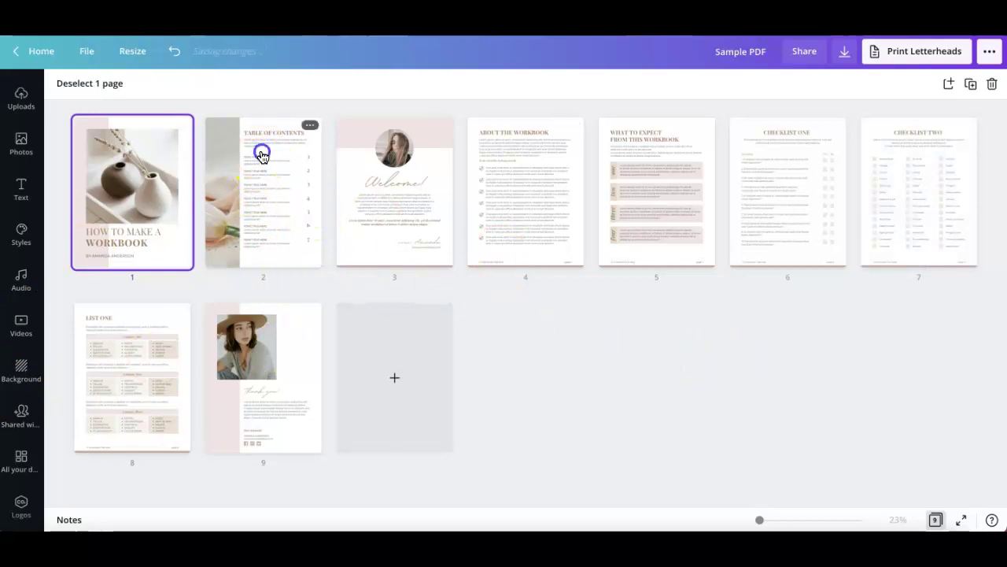
pyautogui.click(262, 153)
# Scroll through the workbook pages and return to the contents list numbered 1 to 6
pyautogui.scroll(3, 746, 261)
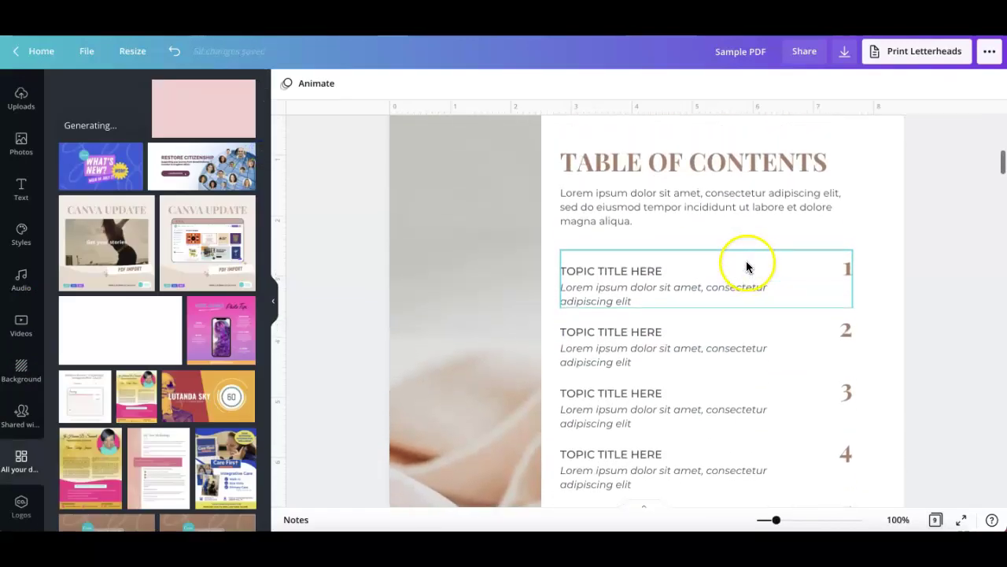
pyautogui.scroll(-5, 746, 261)
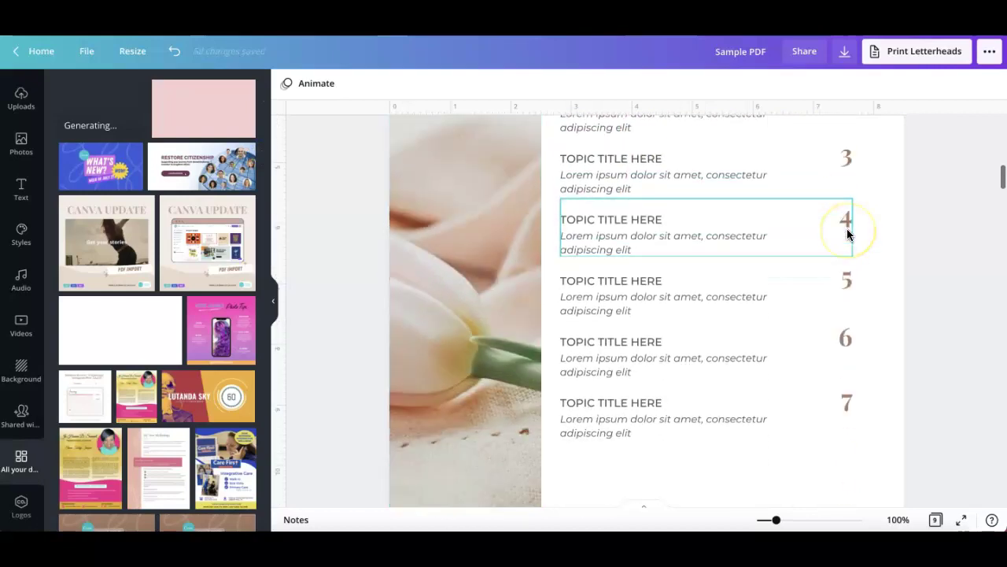
pyautogui.scroll(-10, 848, 233)
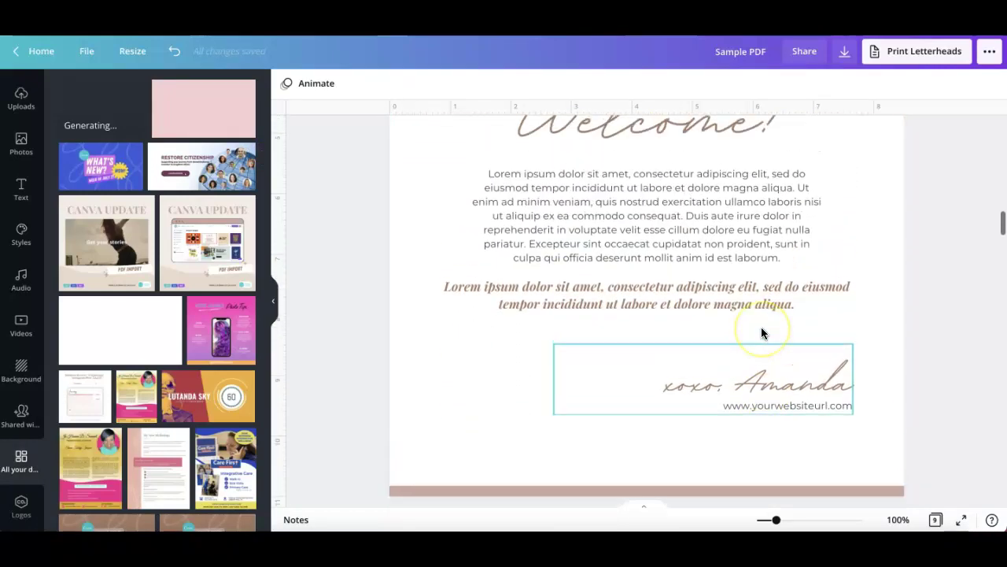
pyautogui.scroll(-10, 761, 333)
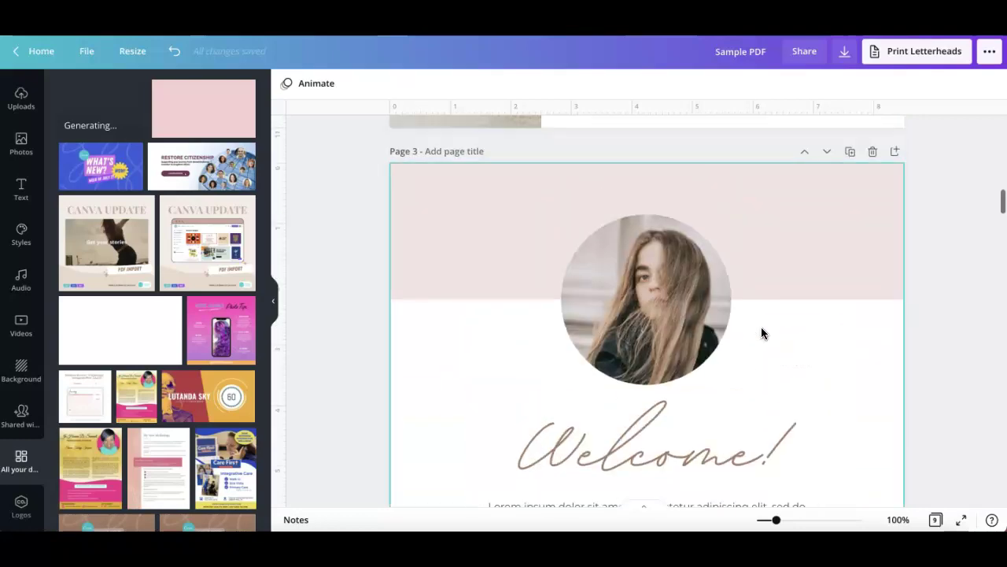
pyautogui.scroll(-10, 761, 332)
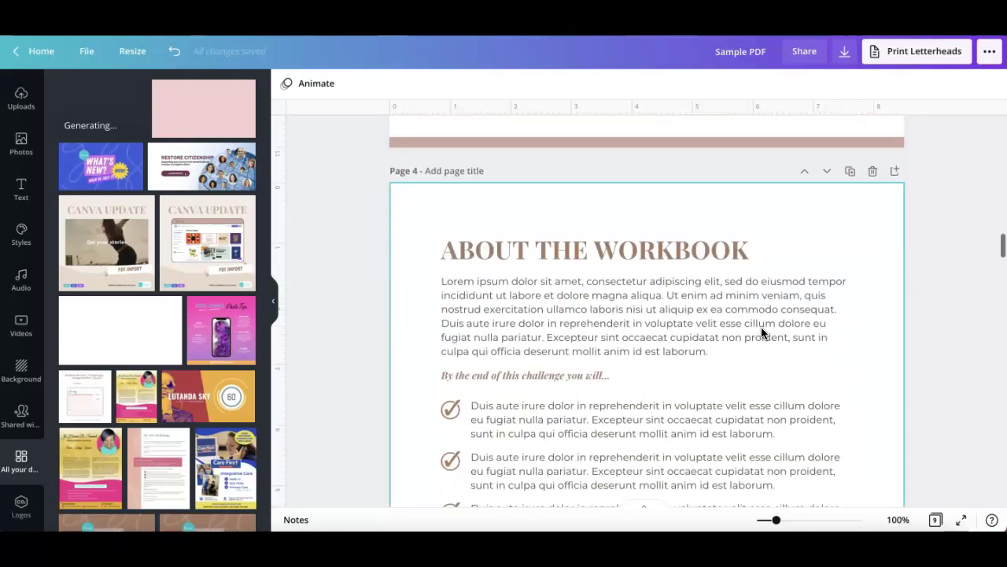
pyautogui.scroll(-6, 761, 333)
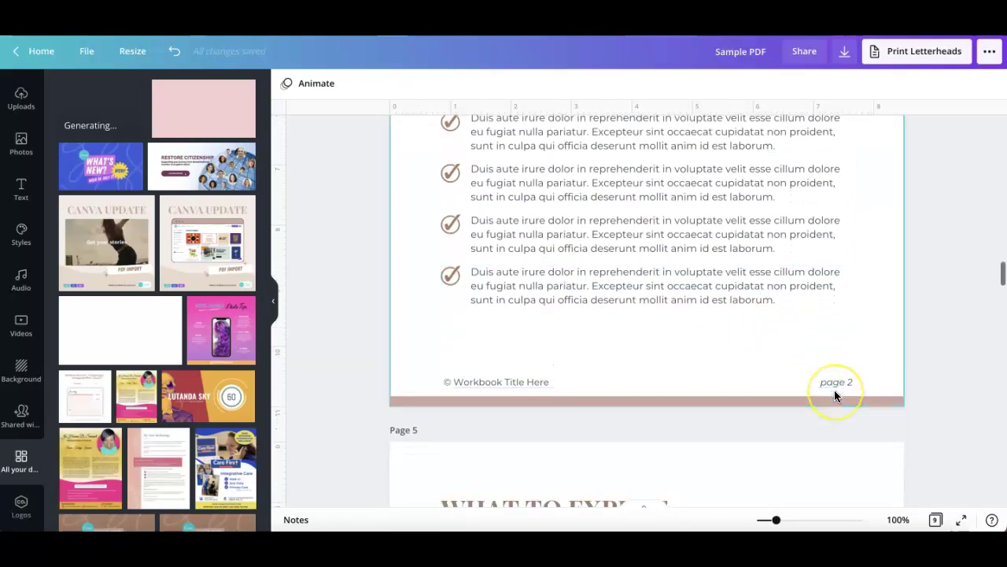
pyautogui.scroll(-9, 835, 394)
pyautogui.scroll(-2, 833, 349)
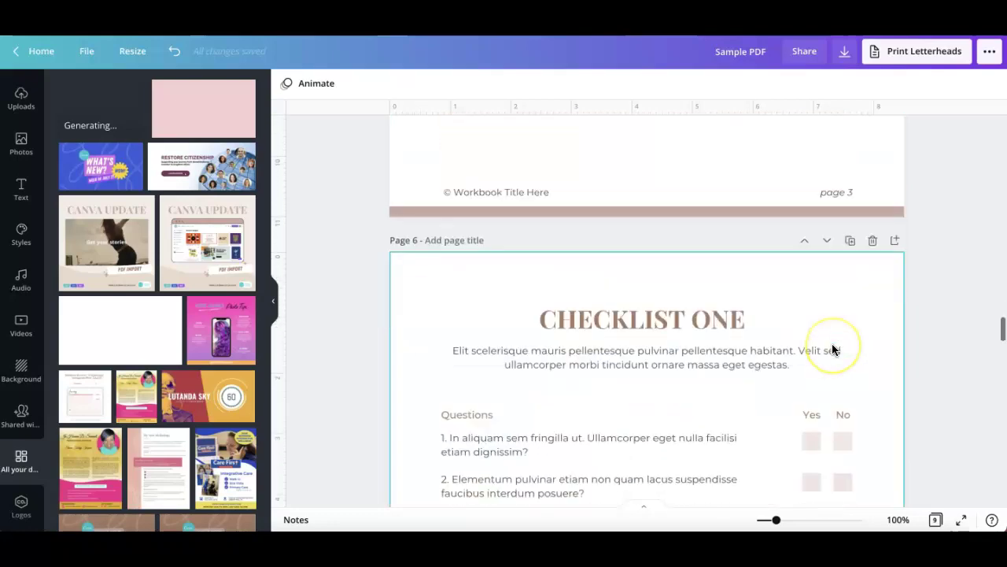
pyautogui.scroll(-8, 834, 349)
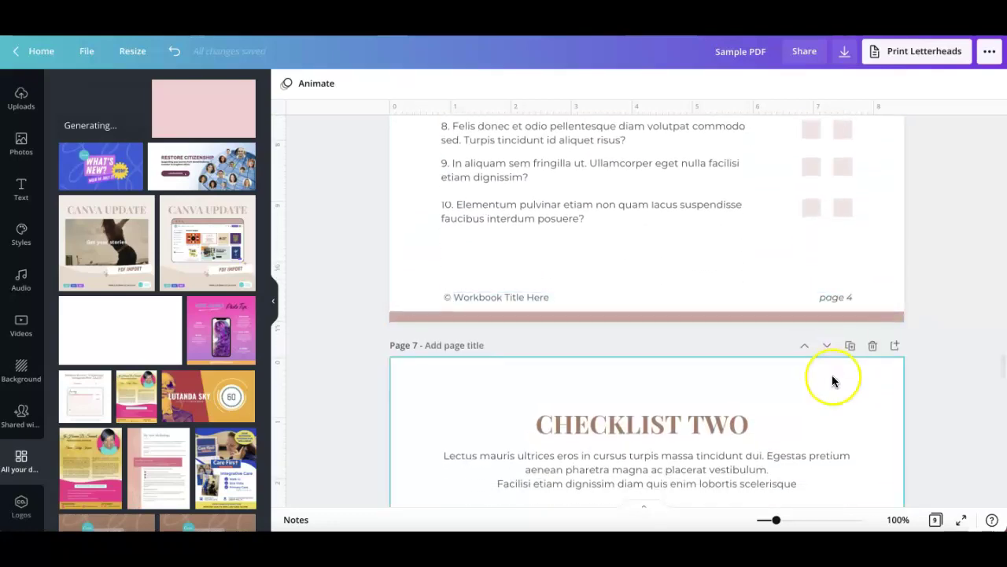
pyautogui.scroll(20, 833, 381)
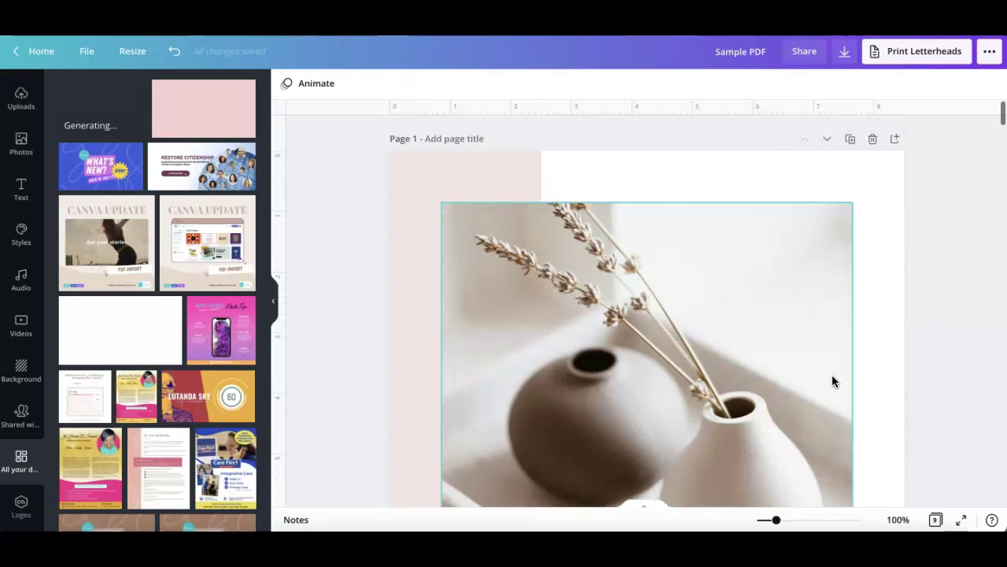
pyautogui.scroll(-10, 833, 381)
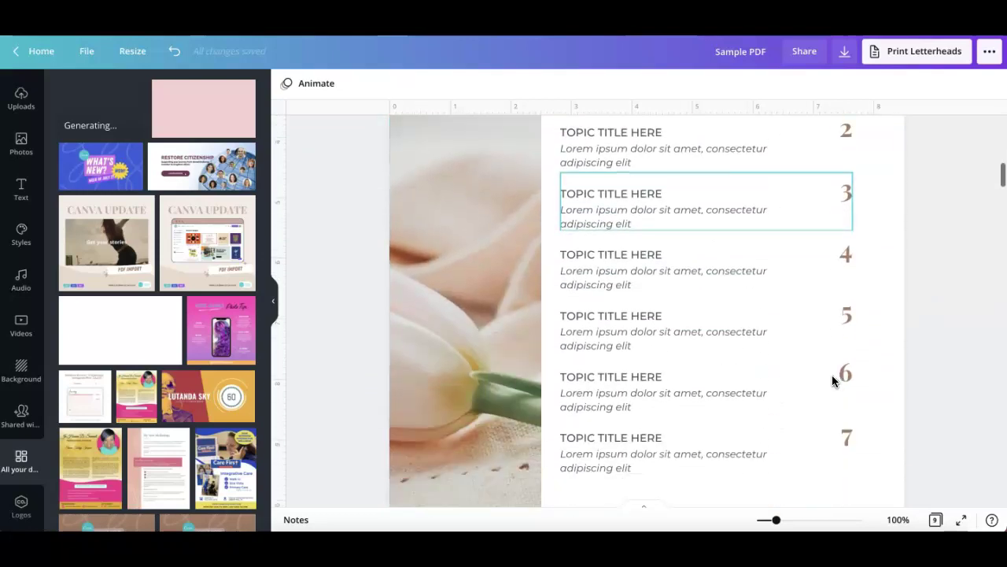
pyautogui.scroll(4, 832, 375)
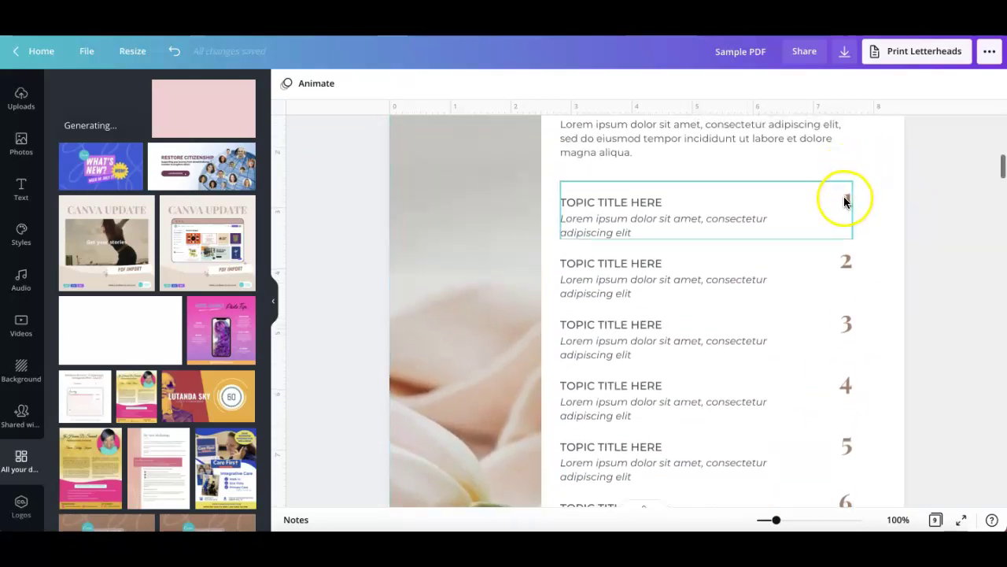
# Link the numeral 1 in the contents to page 3, '3 - Untitled'
pyautogui.click(803, 203)
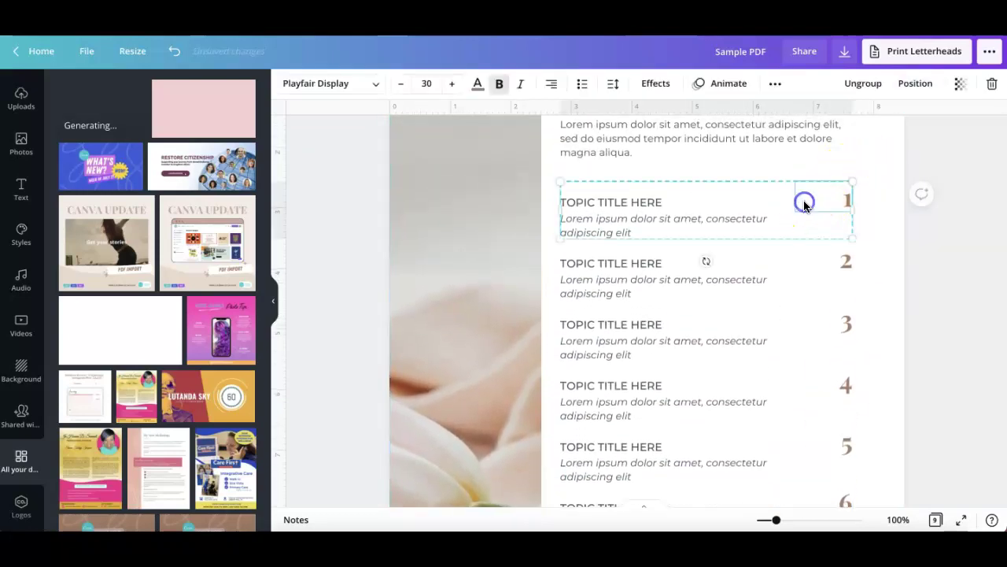
pyautogui.click(944, 233)
pyautogui.scroll(1, 849, 225)
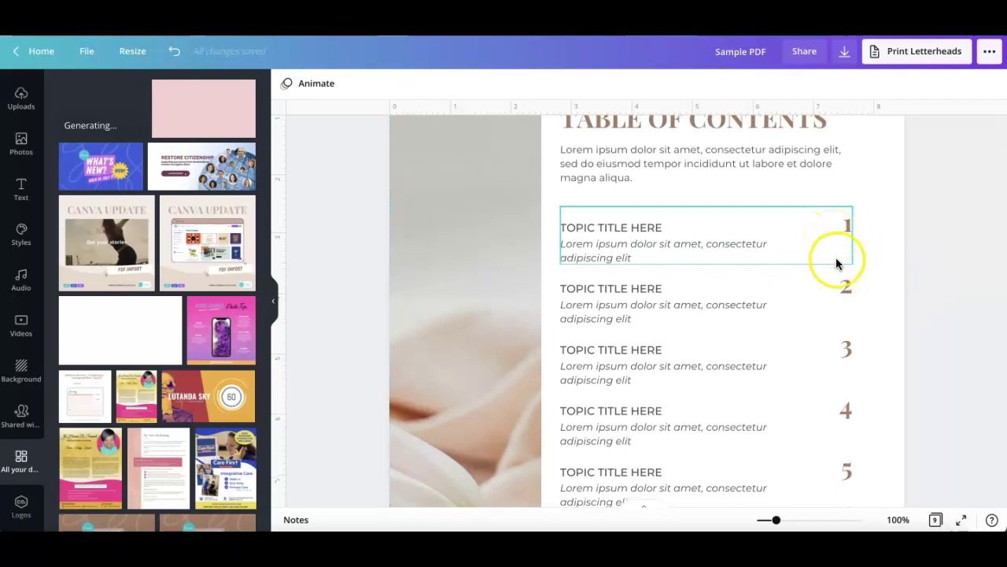
pyautogui.click(850, 227)
pyautogui.click(843, 229)
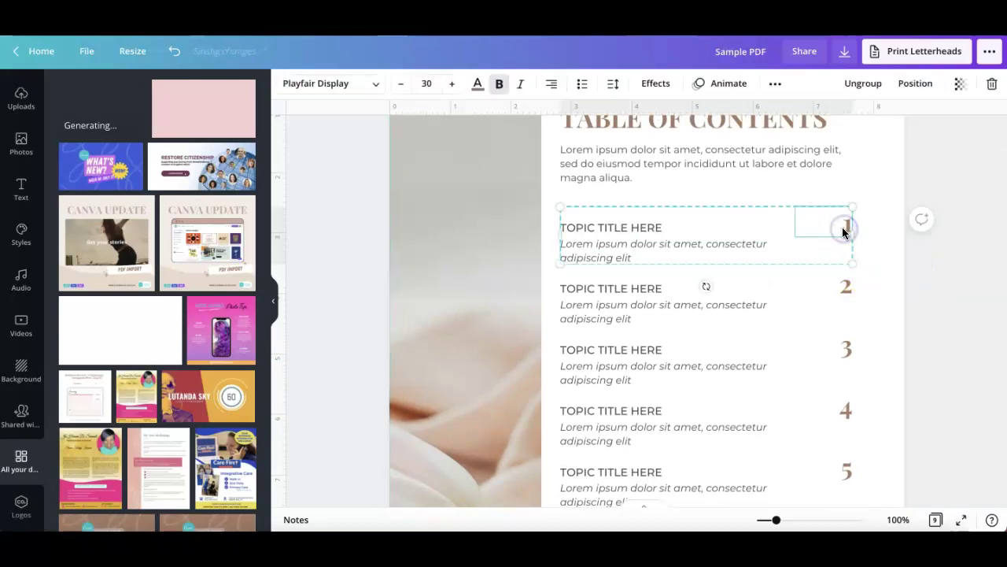
pyautogui.click(775, 83)
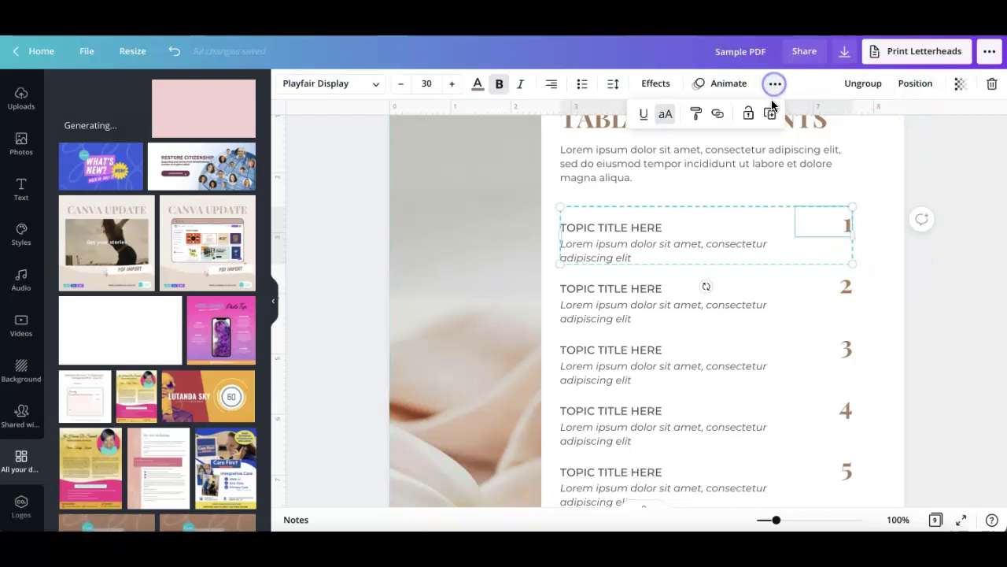
pyautogui.click(717, 116)
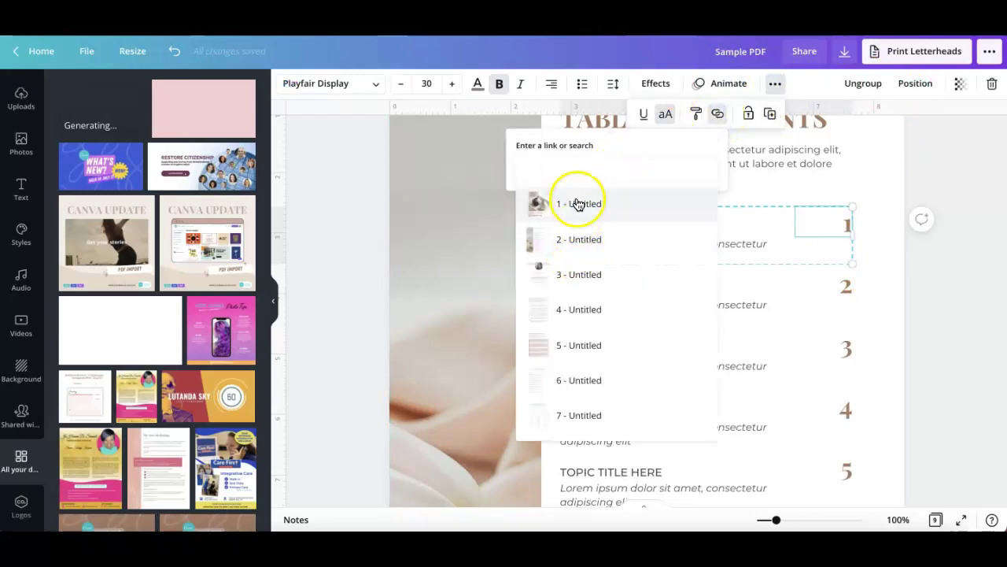
pyautogui.click(606, 279)
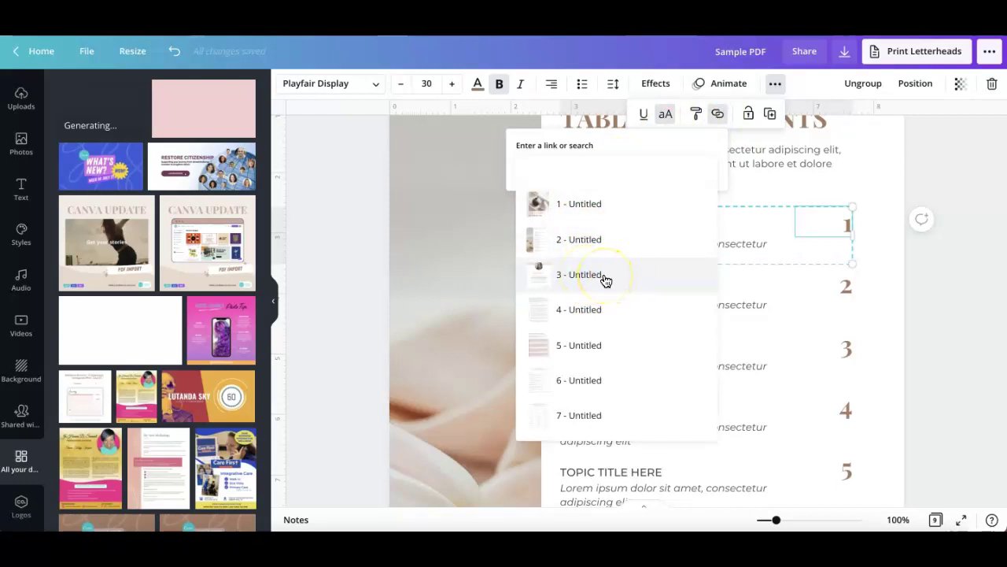
pyautogui.click(648, 203)
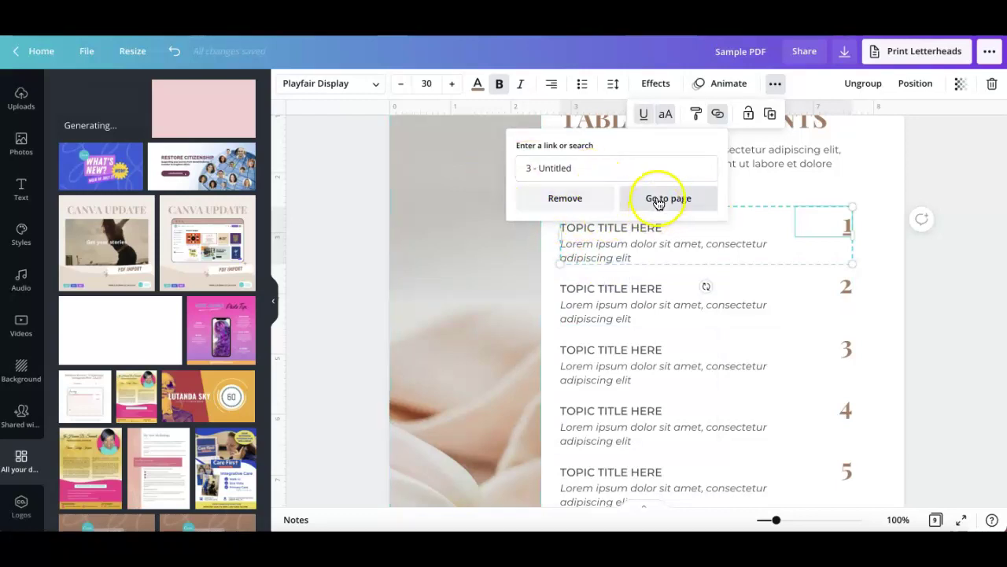
# Follow the link to the Welcome page and scroll back to the contents page
pyautogui.click(658, 201)
pyautogui.scroll(-1, 819, 332)
pyautogui.scroll(2, 819, 332)
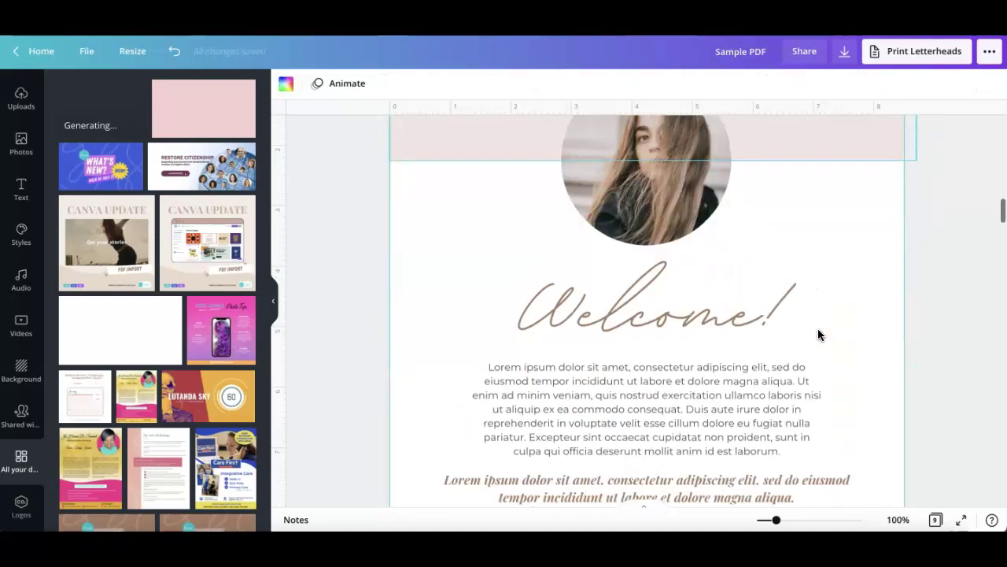
pyautogui.scroll(-5, 818, 334)
pyautogui.scroll(10, 817, 328)
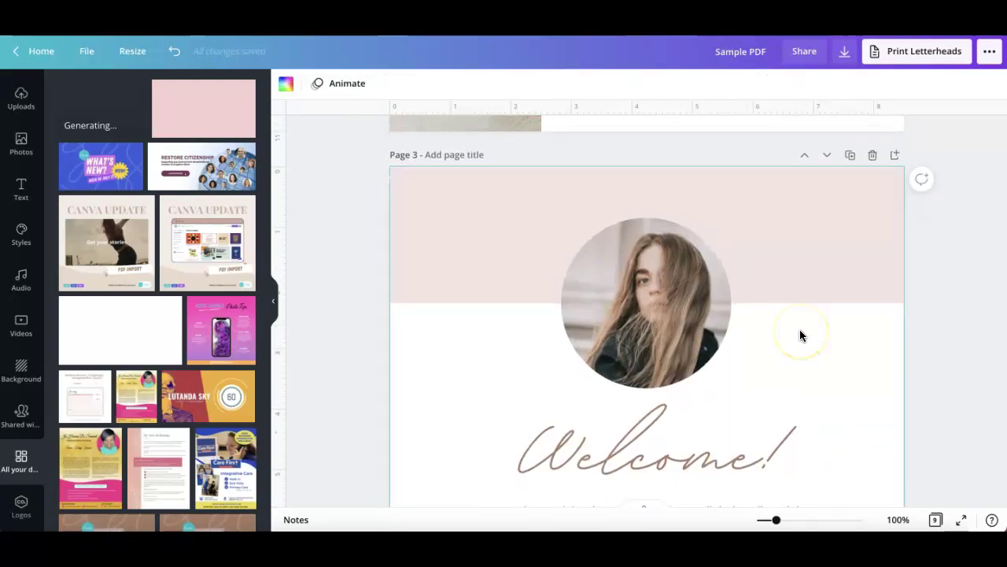
pyautogui.scroll(-1, 801, 336)
pyautogui.scroll(-1, 801, 336)
pyautogui.scroll(6, 801, 336)
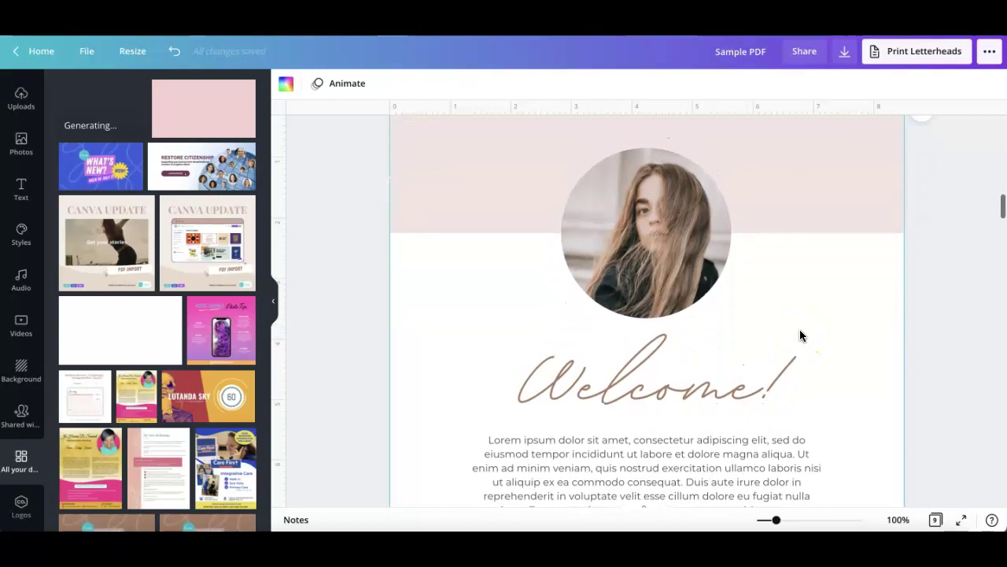
pyautogui.scroll(10, 800, 335)
pyautogui.scroll(-7, 800, 333)
# Link topic 2's numeral to page 4 and test the jump
pyautogui.click(832, 268)
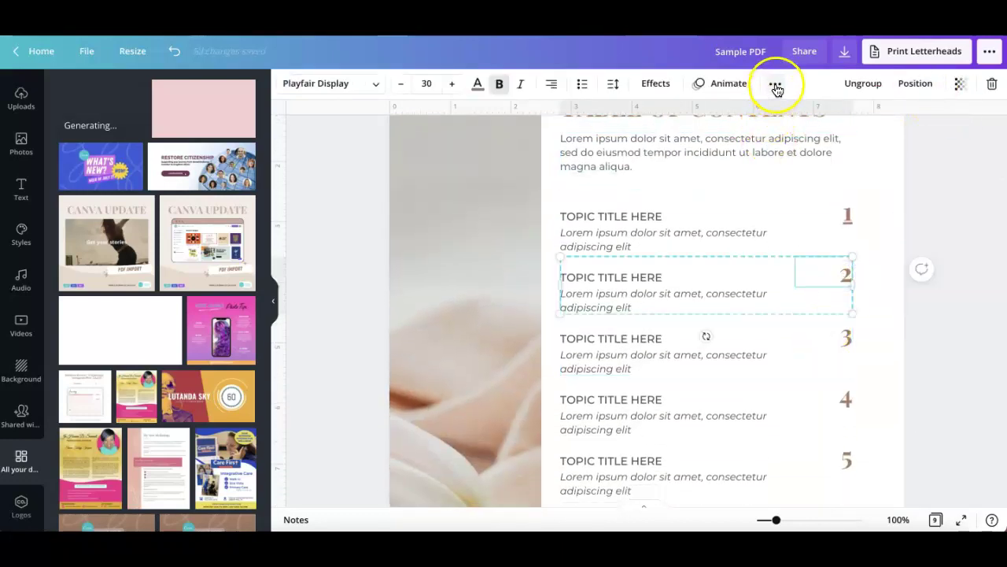
pyautogui.click(775, 84)
pyautogui.click(717, 114)
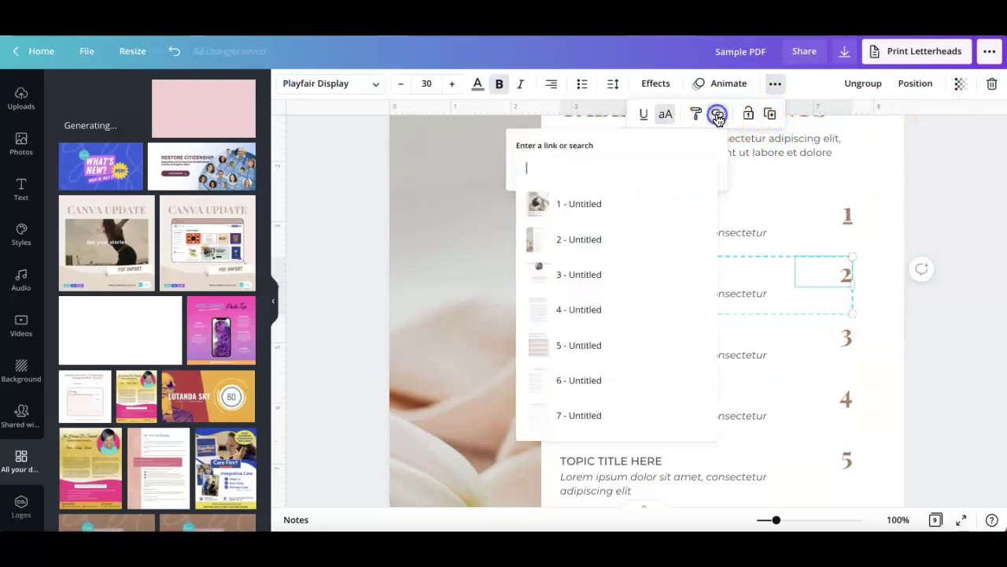
pyautogui.click(590, 310)
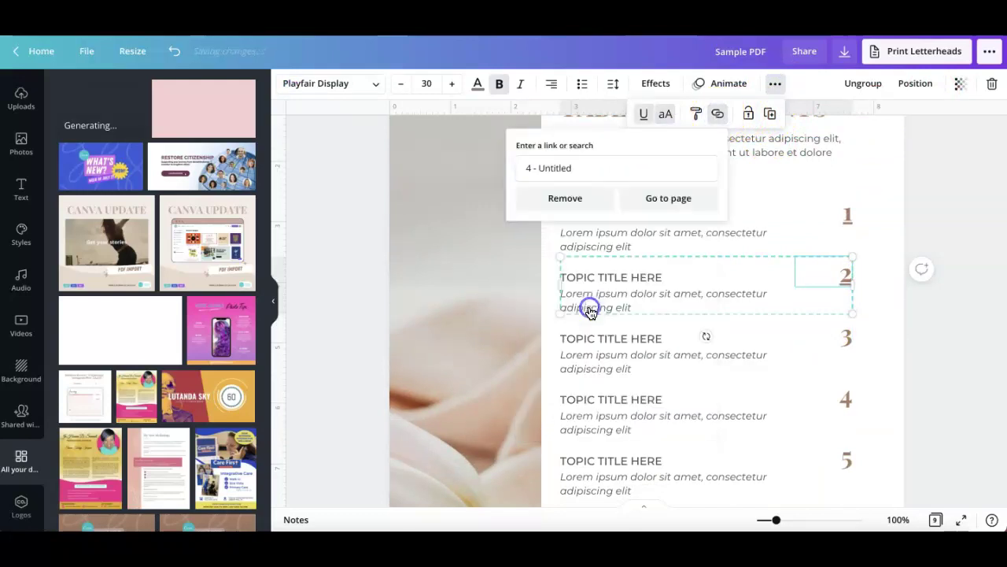
pyautogui.click(668, 199)
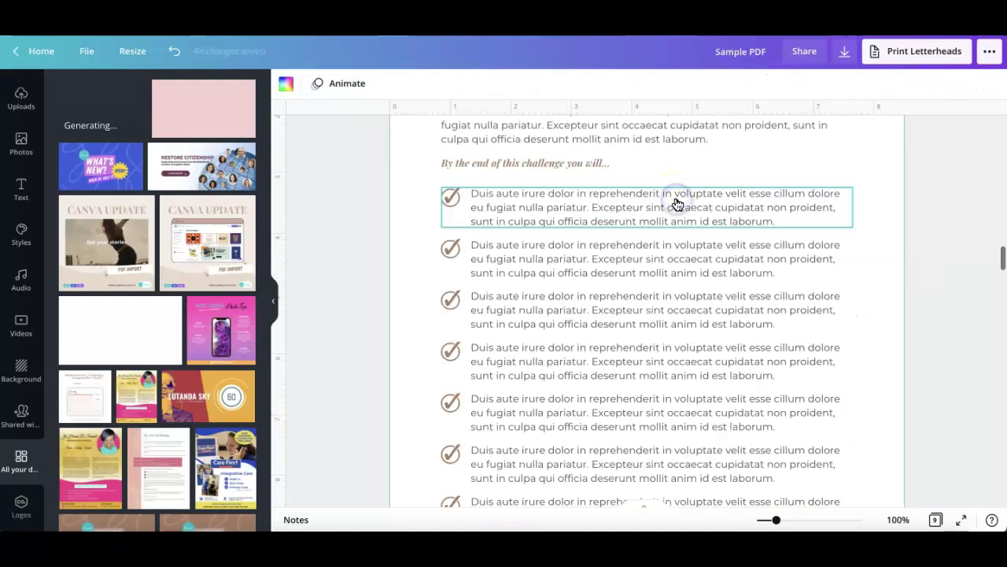
pyautogui.scroll(-2, 843, 266)
pyautogui.scroll(10, 846, 271)
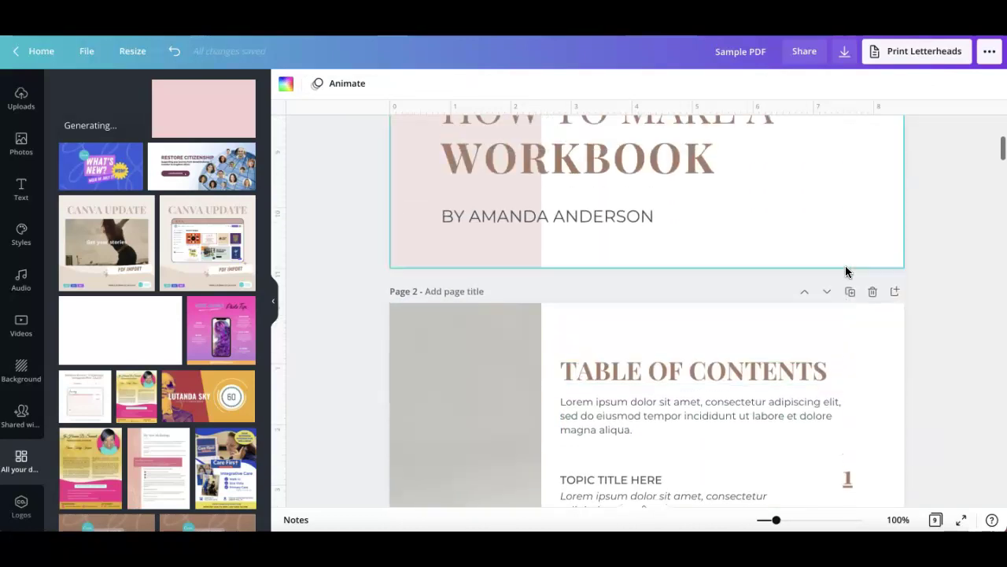
pyautogui.scroll(-3, 846, 270)
# Link topic 3's numeral to page 5 and test the jump
pyautogui.click(850, 354)
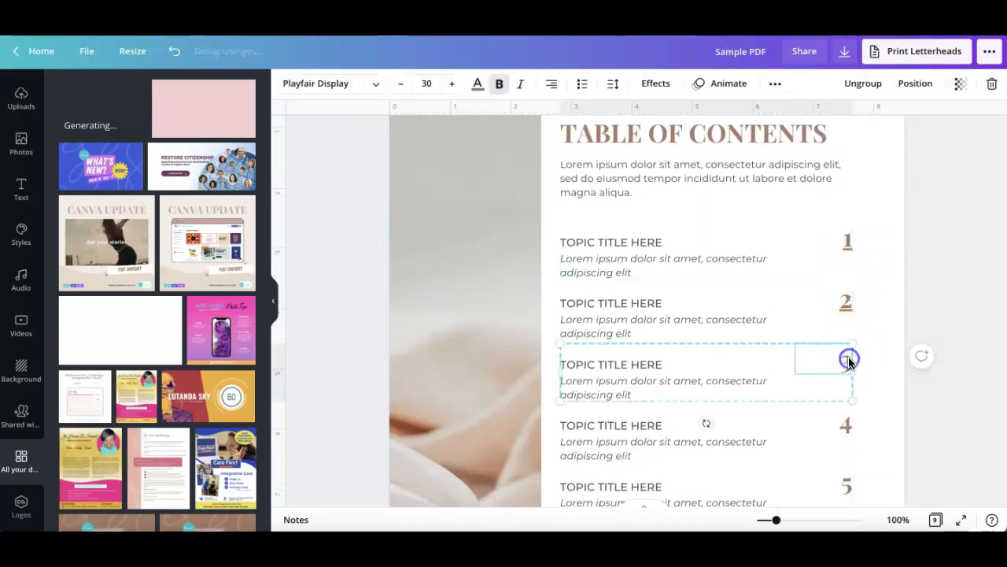
pyautogui.click(775, 85)
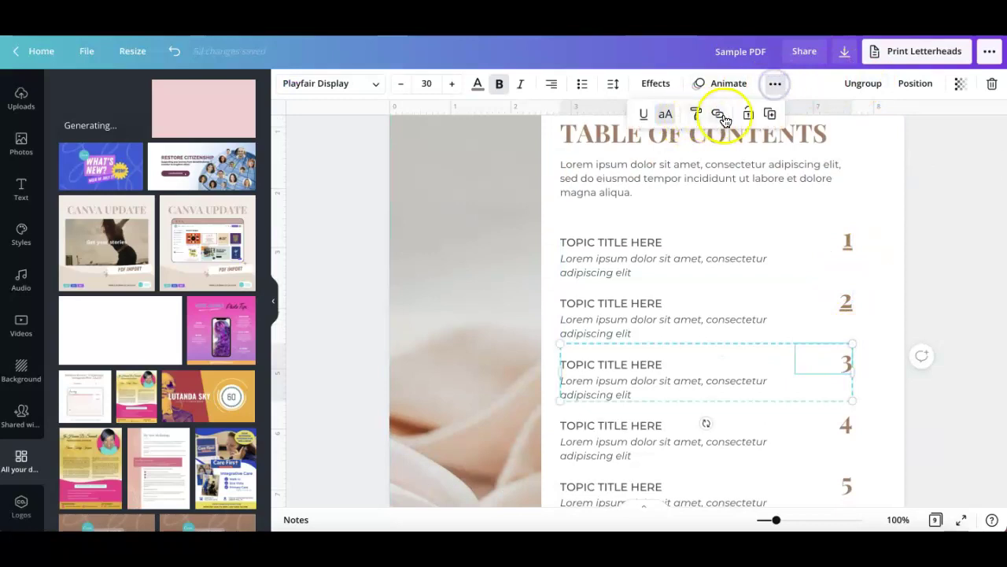
pyautogui.click(717, 113)
pyautogui.click(611, 344)
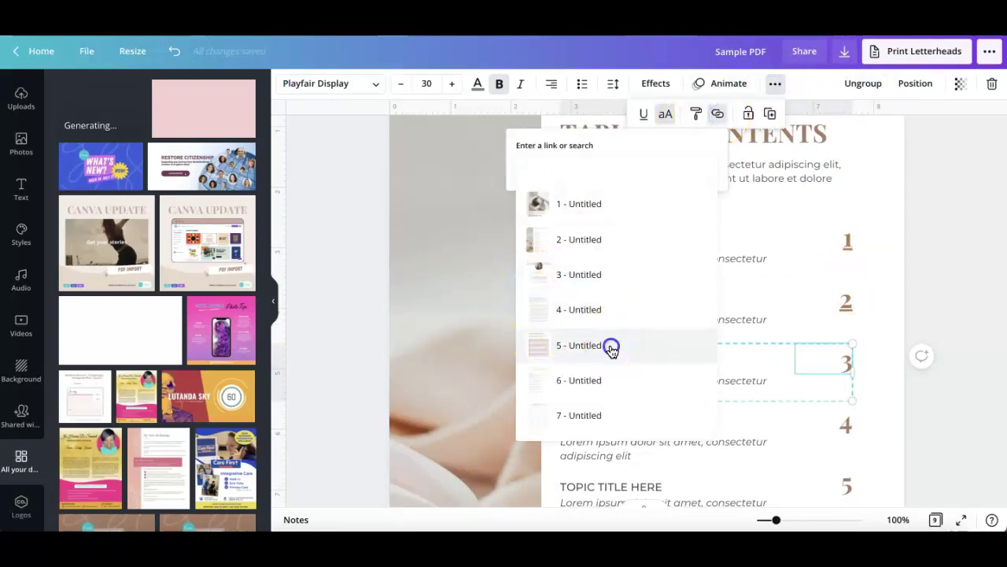
pyautogui.click(667, 199)
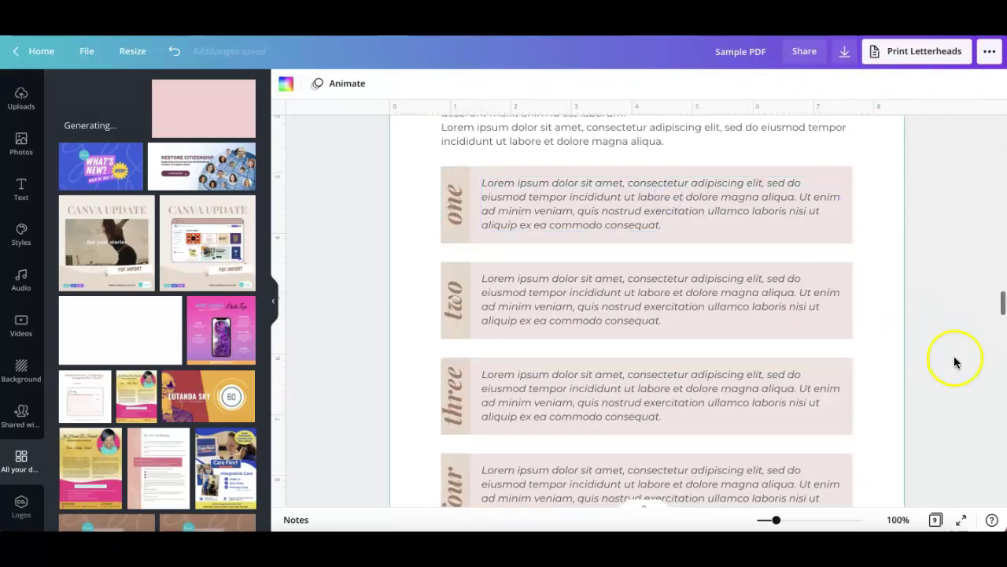
pyautogui.scroll(10, 944, 355)
pyautogui.scroll(-10, 943, 352)
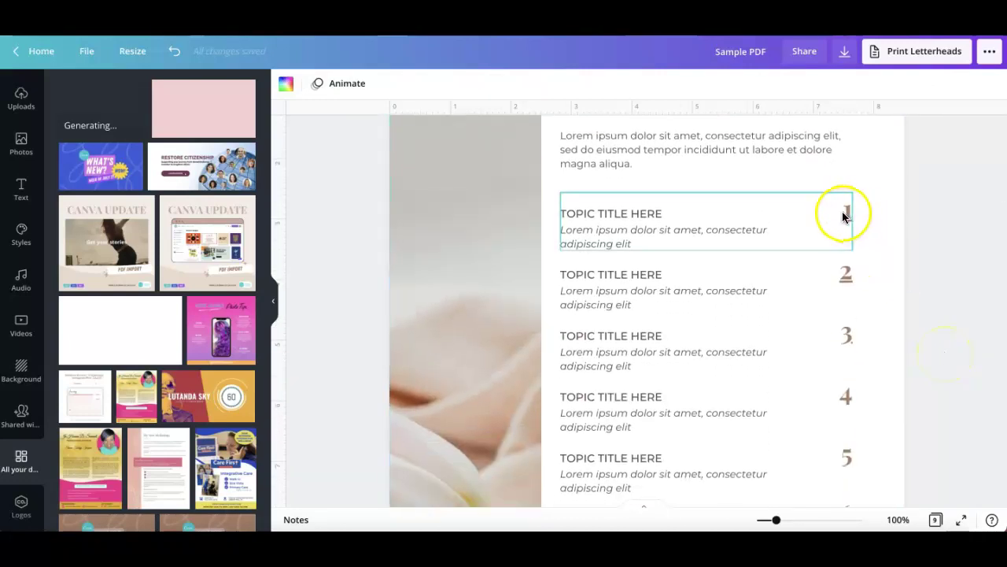
# Inspect contents numerals 1, 2 and 3, checking the link on number 3
pyautogui.doubleClick(842, 212)
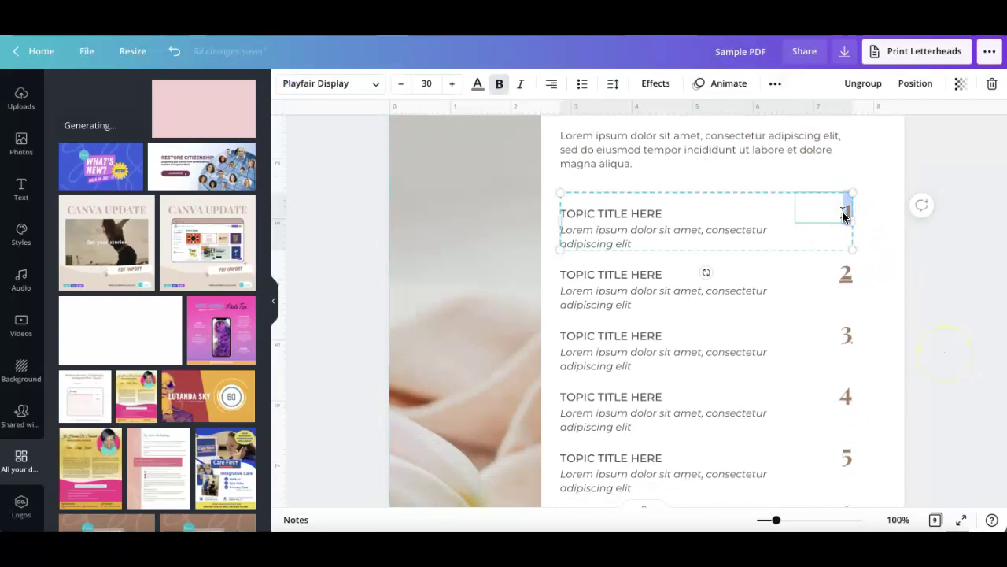
pyautogui.click(844, 211)
pyautogui.click(845, 277)
pyautogui.doubleClick(845, 277)
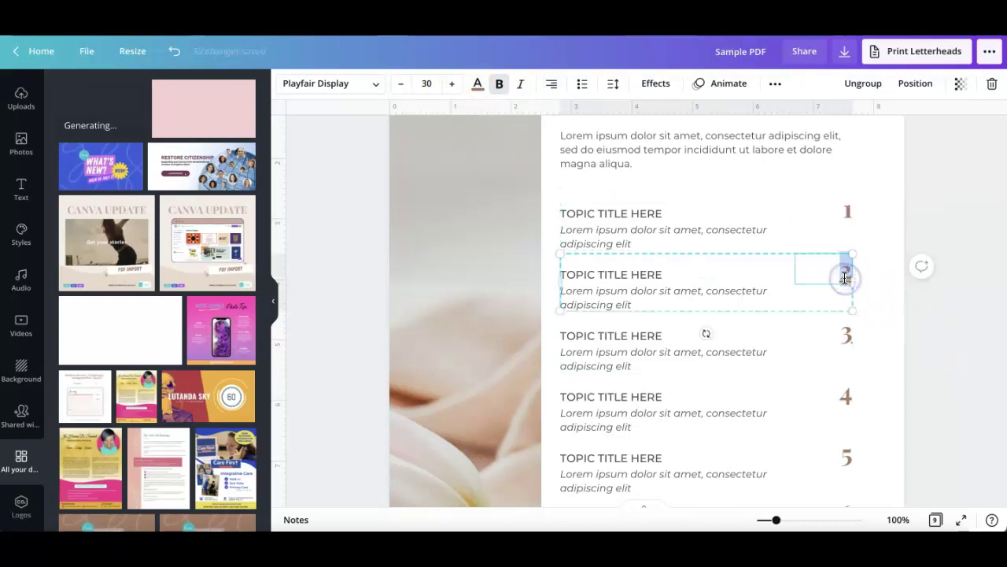
pyautogui.click(845, 326)
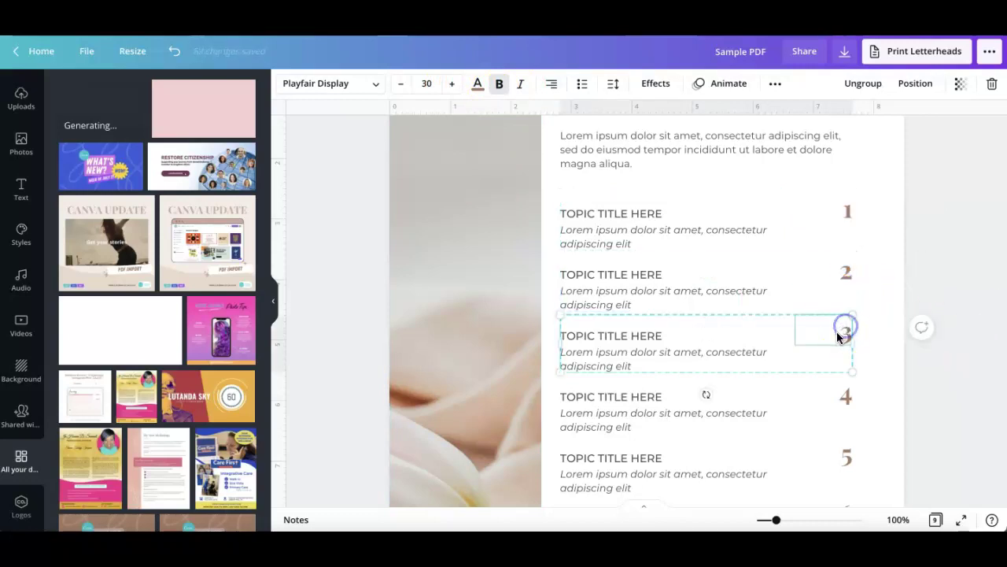
pyautogui.click(775, 84)
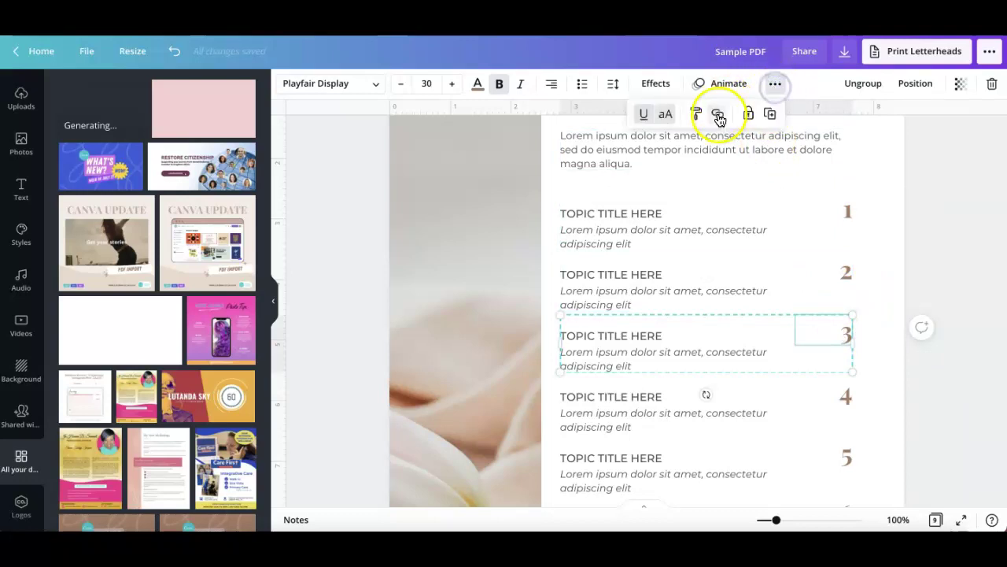
pyautogui.click(718, 115)
pyautogui.click(873, 296)
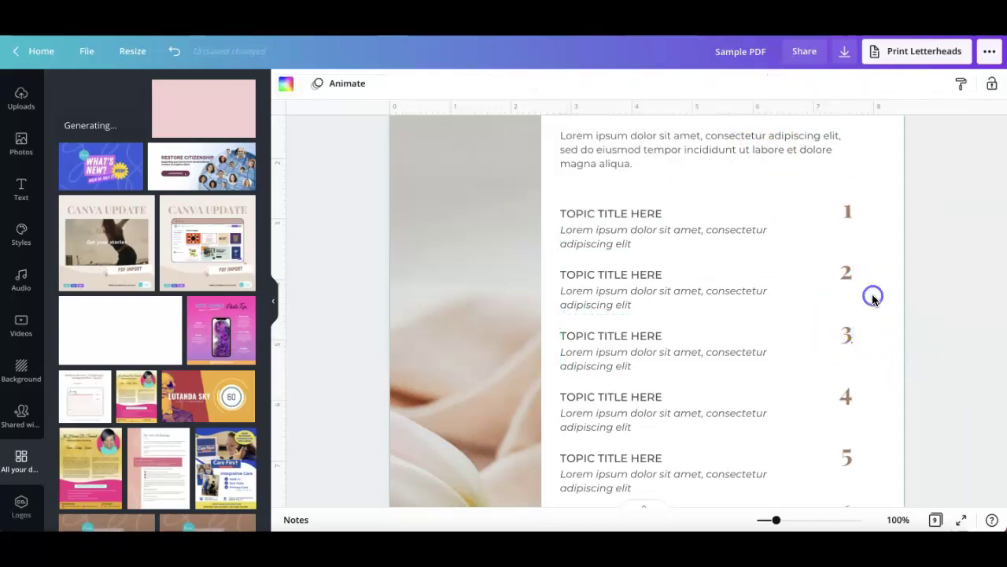
# Reselect the numeral 3 in the third contents entry
pyautogui.click(865, 349)
pyautogui.doubleClick(845, 333)
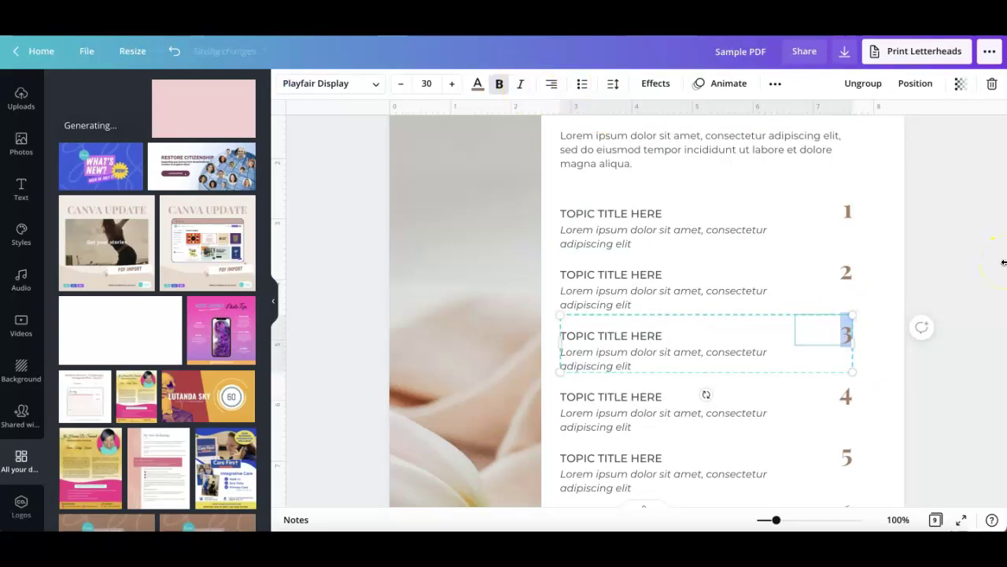
pyautogui.click(910, 286)
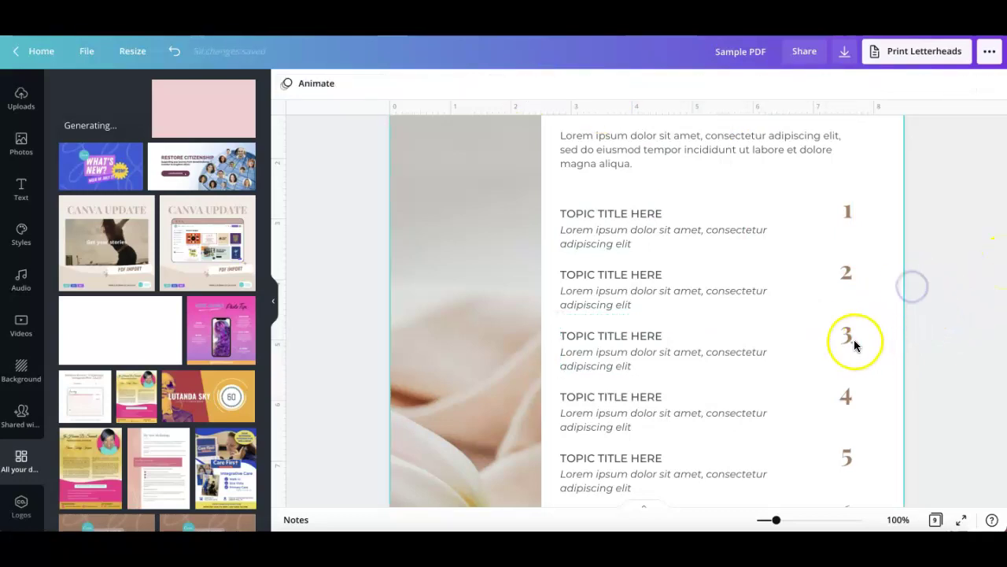
pyautogui.click(848, 335)
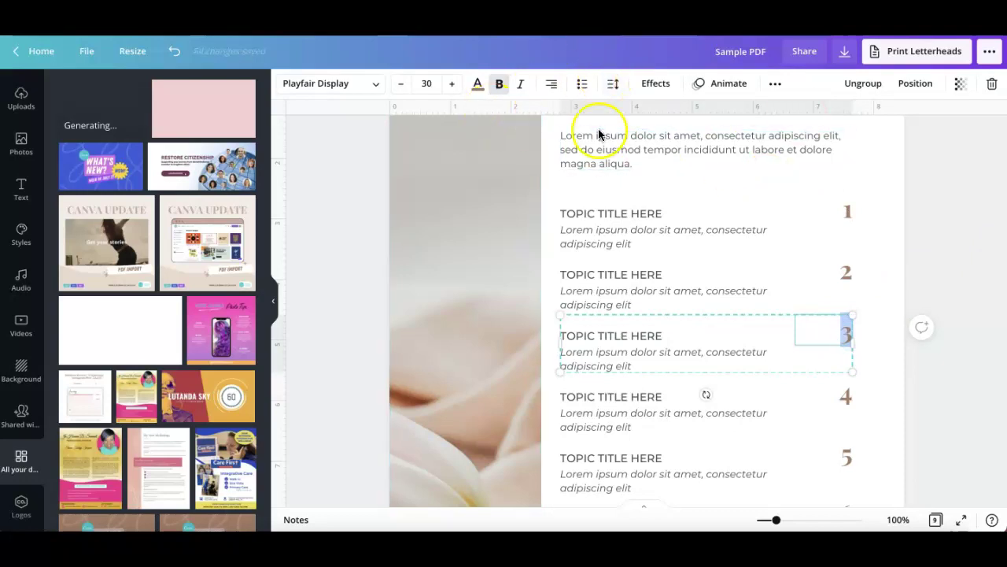
pyautogui.click(905, 295)
pyautogui.click(848, 334)
pyautogui.click(881, 349)
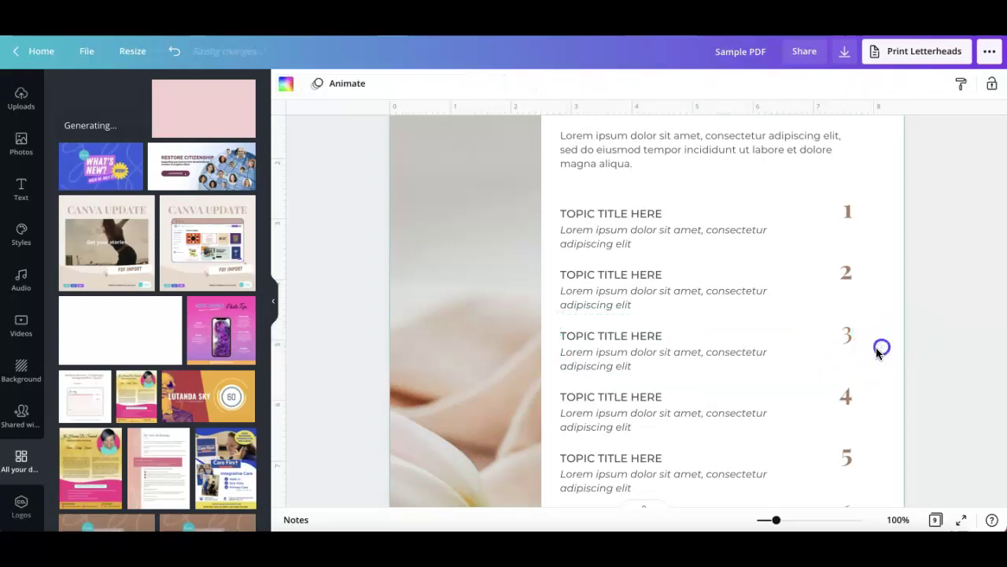
pyautogui.click(832, 337)
# Follow number 3's link to page 5, the vase-photo page
pyautogui.click(776, 85)
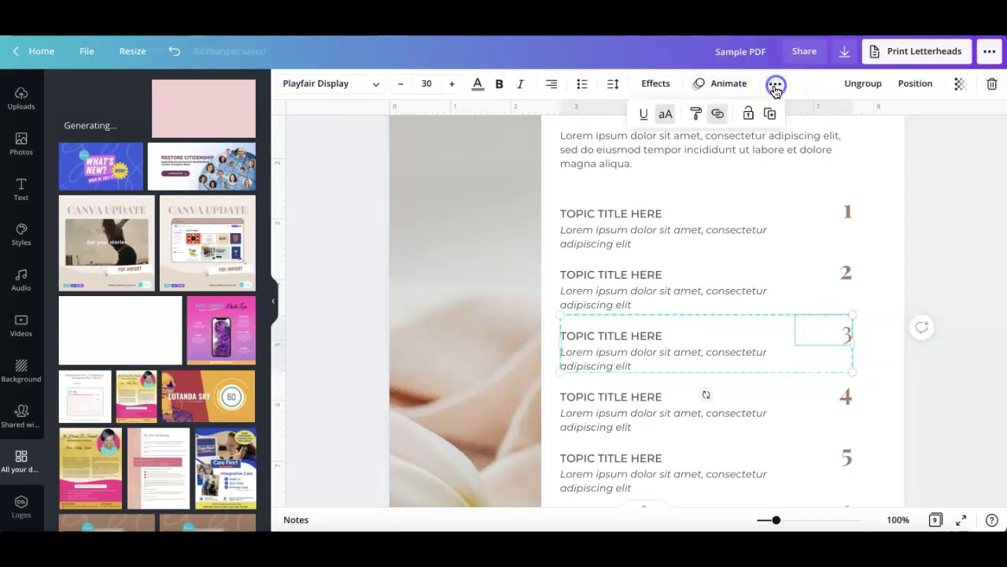
pyautogui.click(718, 113)
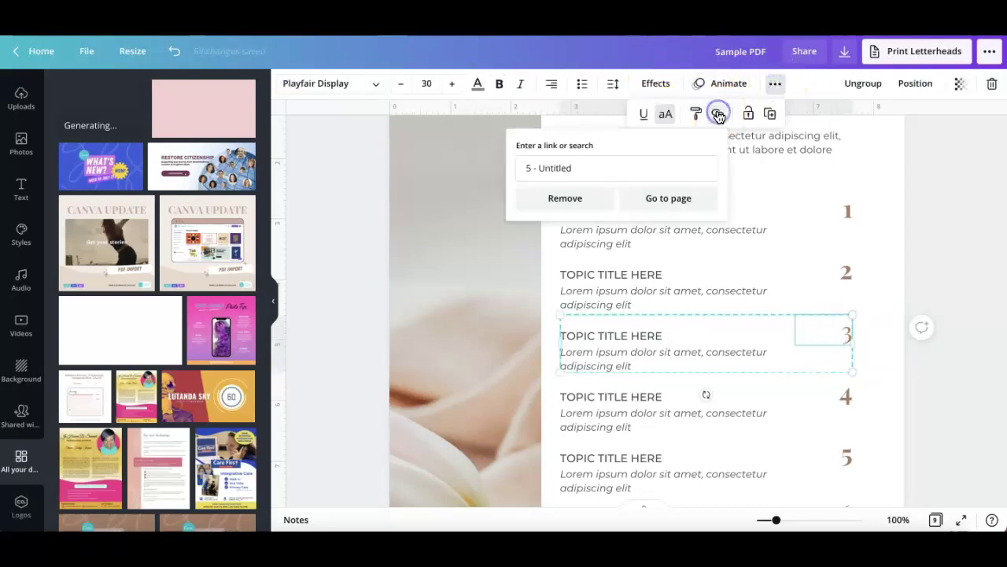
pyautogui.click(642, 208)
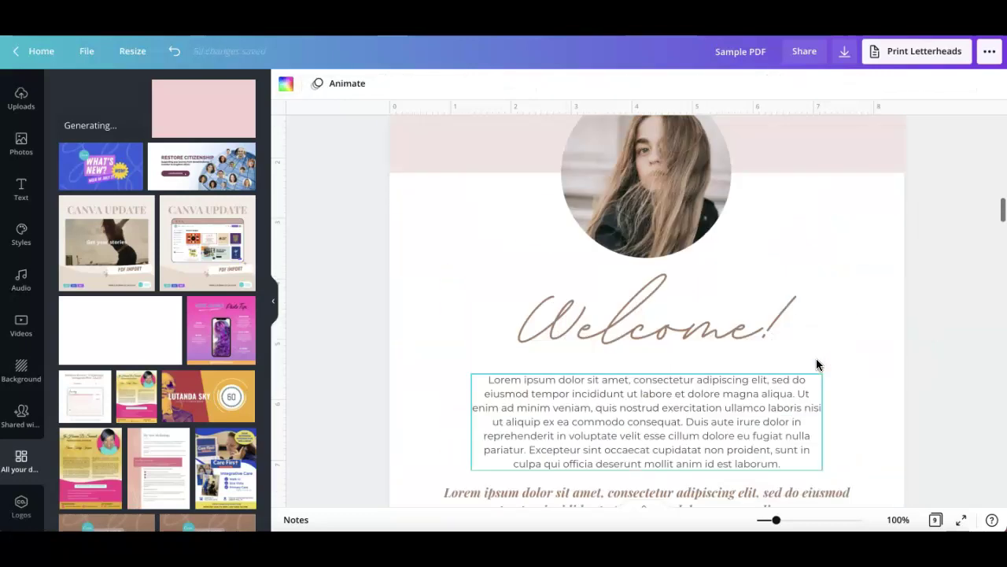
pyautogui.scroll(-10, 821, 348)
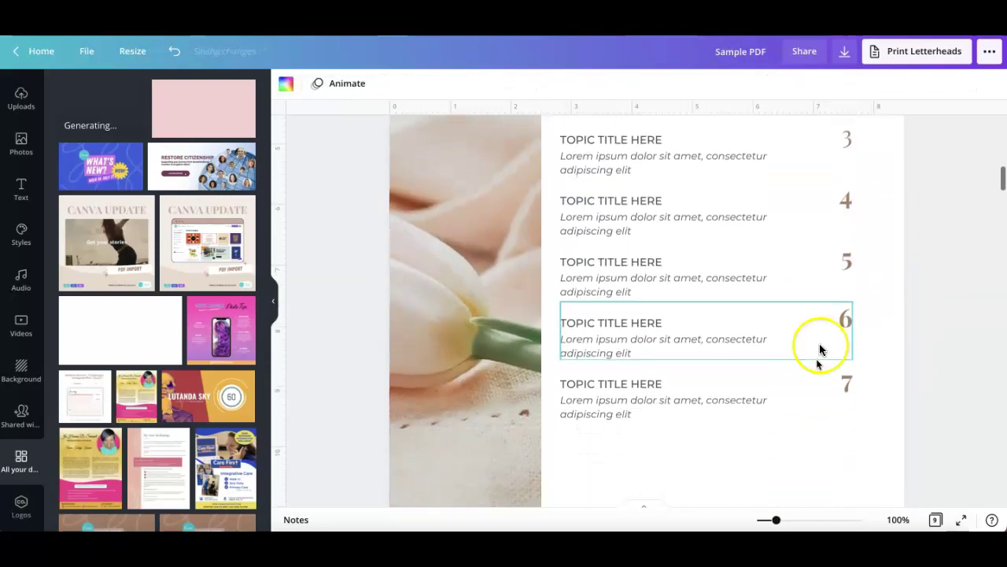
pyautogui.scroll(15, 822, 250)
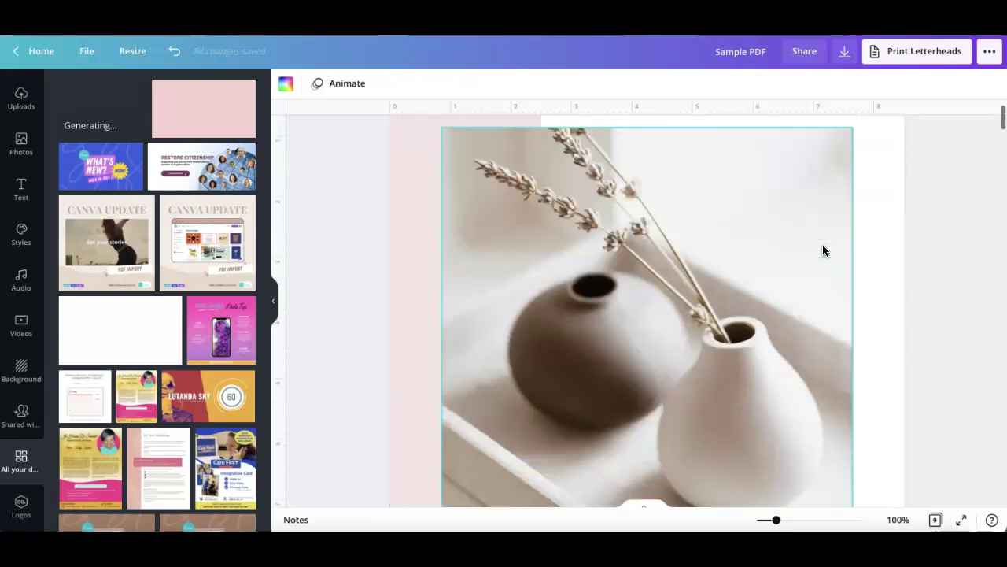
# Download the workbook as PDF Standard, save it as Sample PDF.pdf, and open it
pyautogui.click(845, 52)
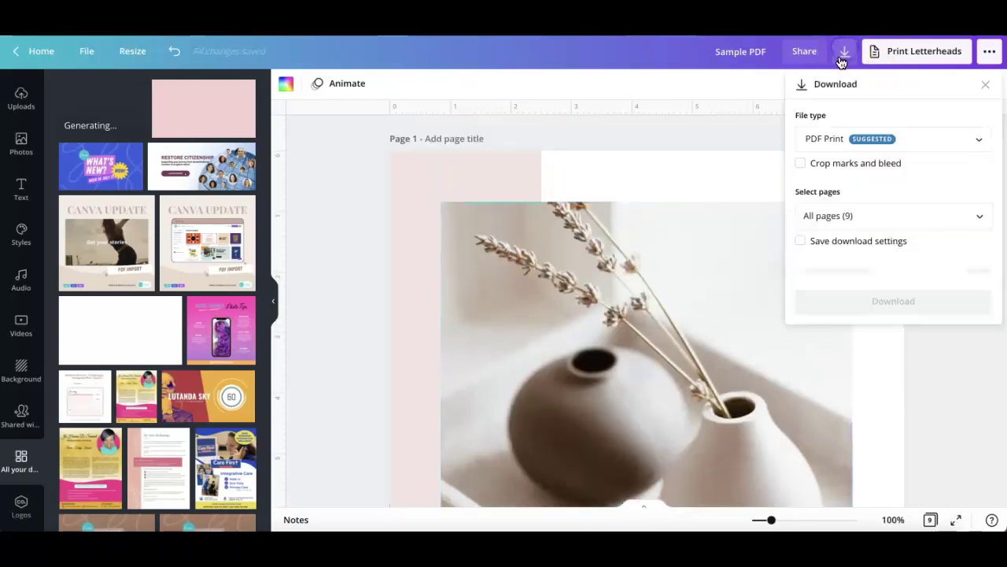
pyautogui.click(892, 140)
pyautogui.click(901, 132)
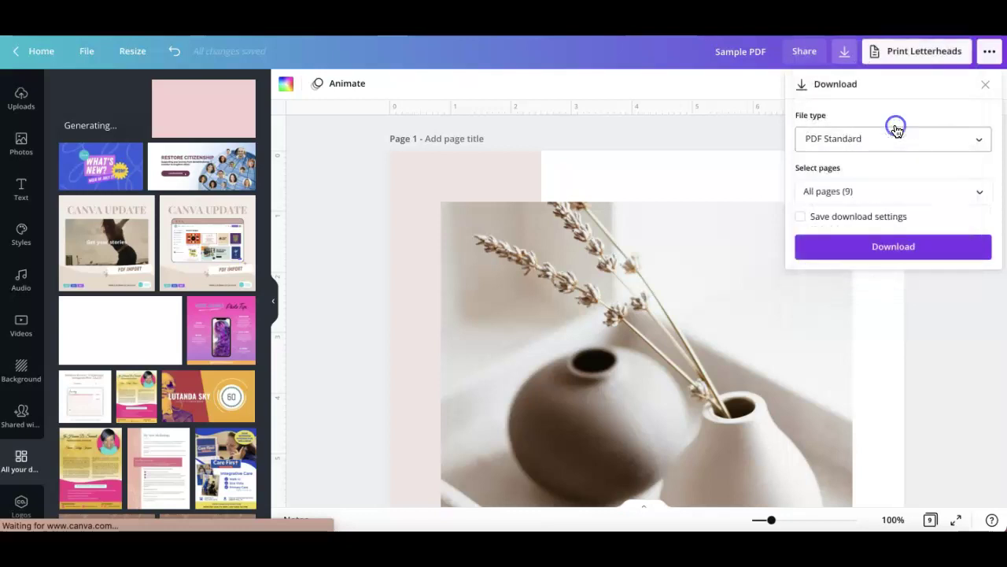
pyautogui.click(926, 248)
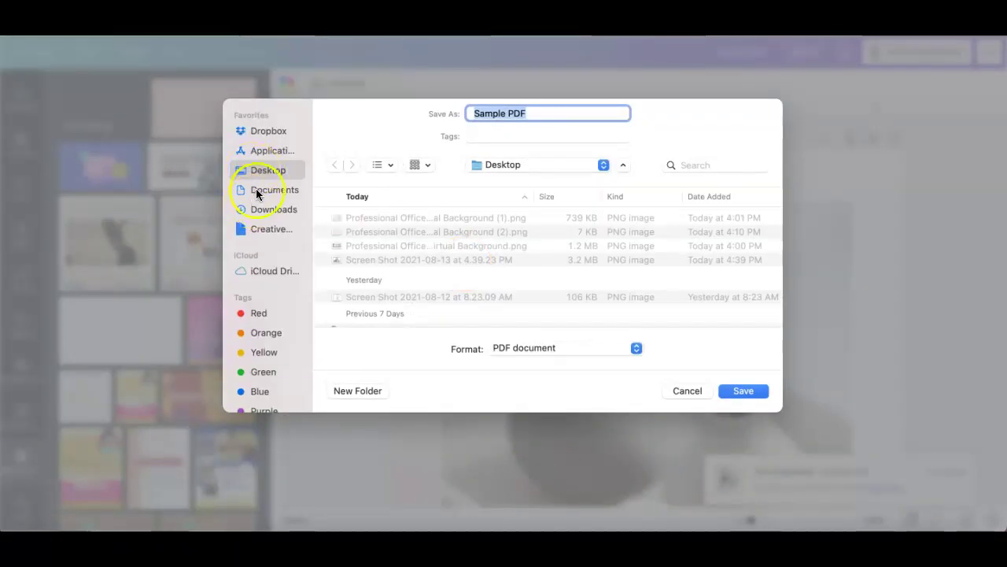
pyautogui.click(743, 392)
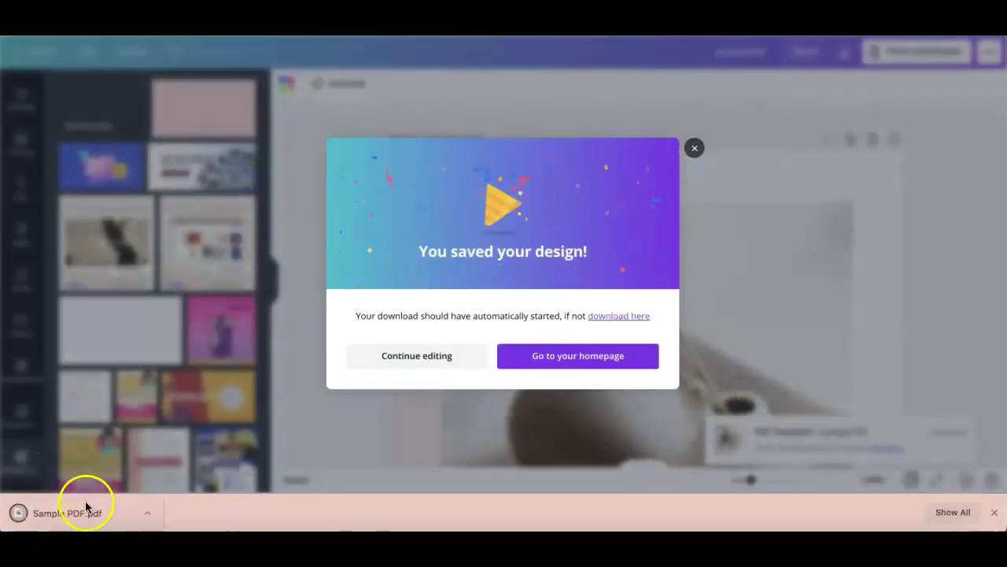
pyautogui.click(84, 515)
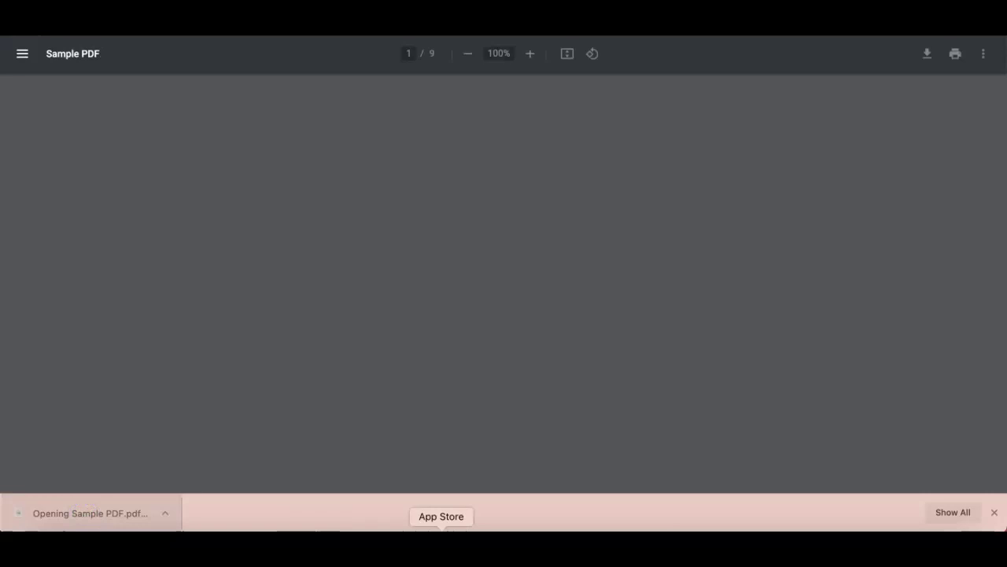
# Set the PDF viewer zoom to 70%
pyautogui.scroll(-8, 661, 217)
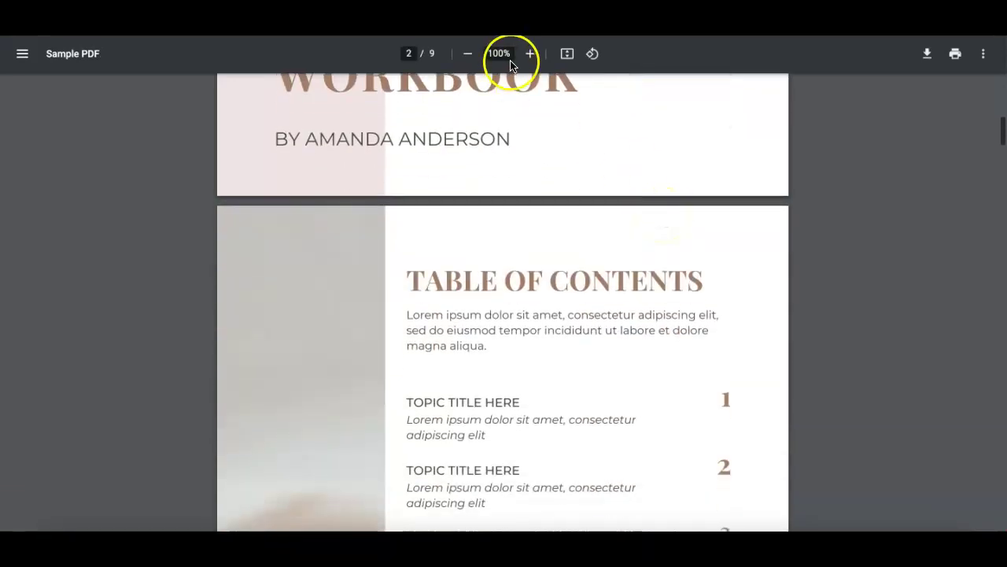
pyautogui.click(502, 52)
pyautogui.write('7')
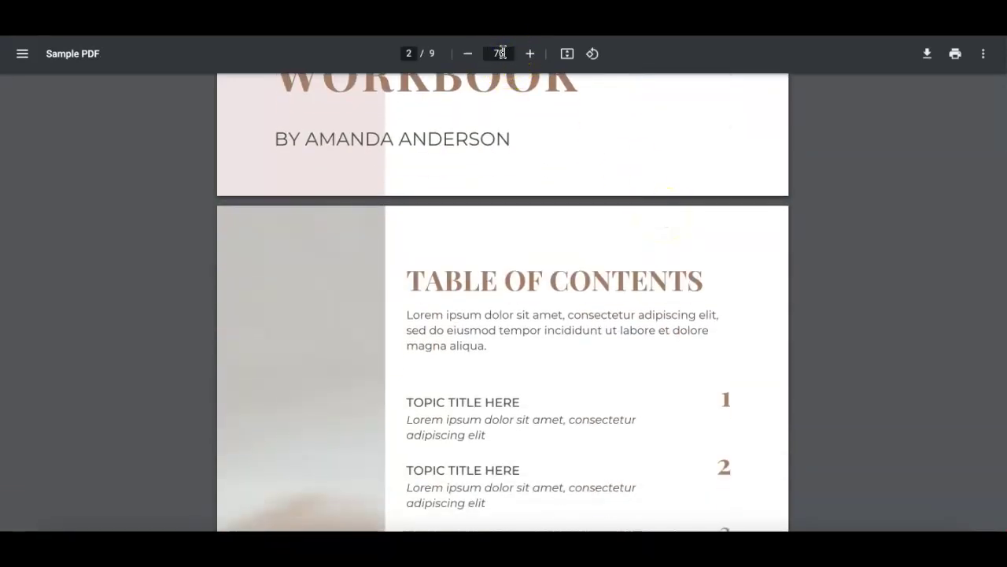
pyautogui.write('0')
pyautogui.press('Return')
# Follow contents link 1 in the PDF and scroll back to the contents page
pyautogui.scroll(-3, 622, 331)
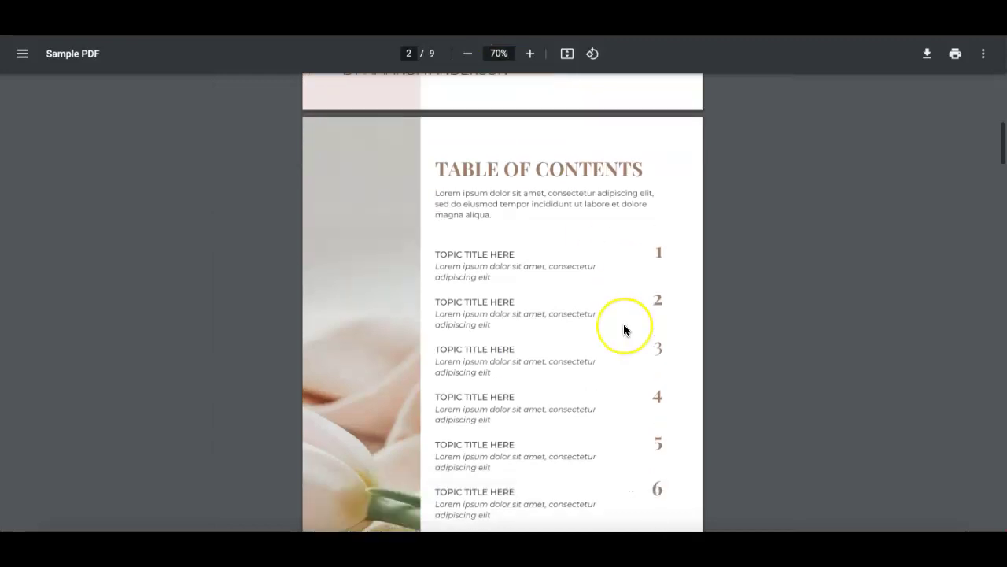
pyautogui.scroll(3, 623, 331)
pyautogui.scroll(-2, 623, 330)
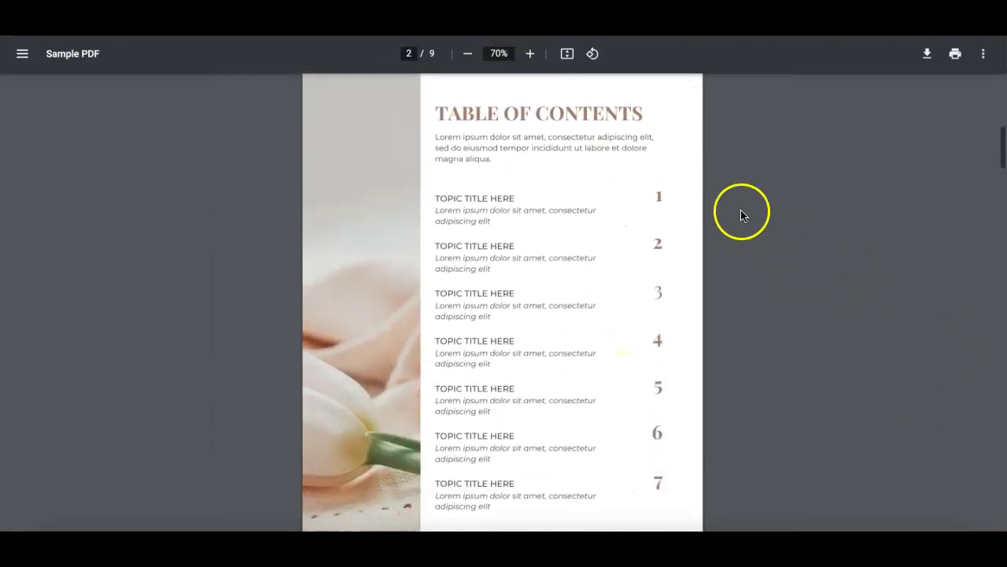
pyautogui.click(659, 201)
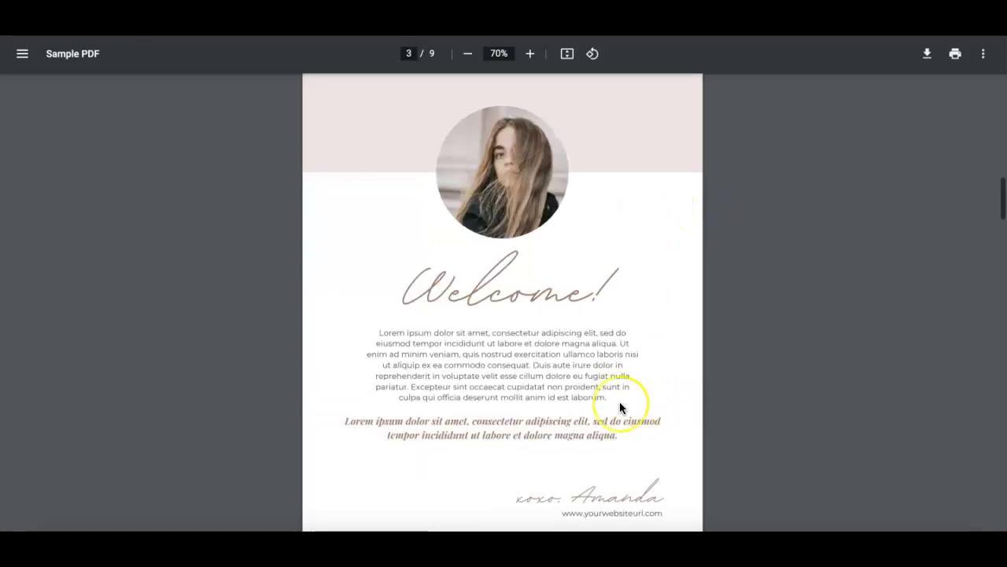
pyautogui.scroll(1, 620, 407)
pyautogui.scroll(5, 620, 407)
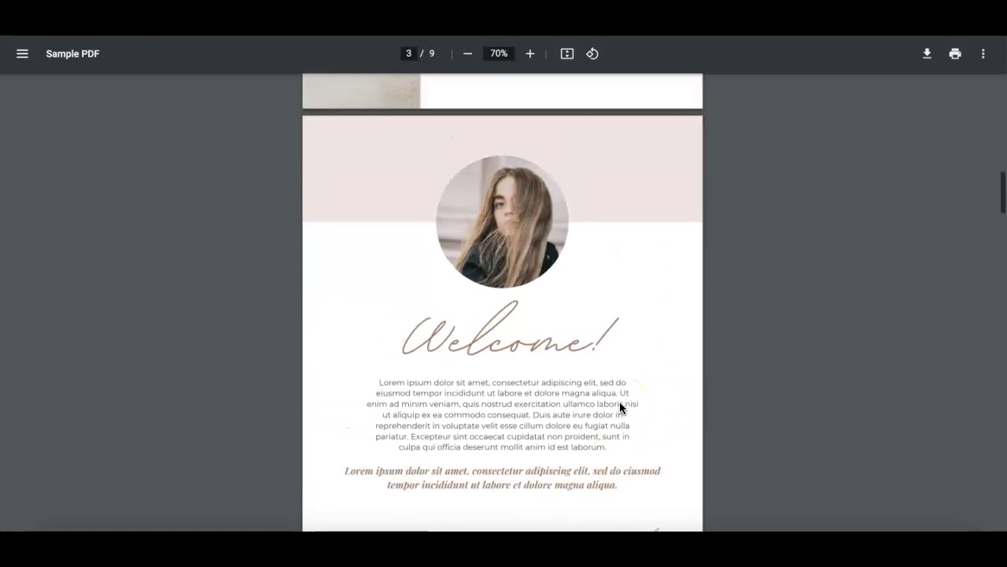
# Follow contents link 2 and scroll back to the contents list
pyautogui.click(659, 223)
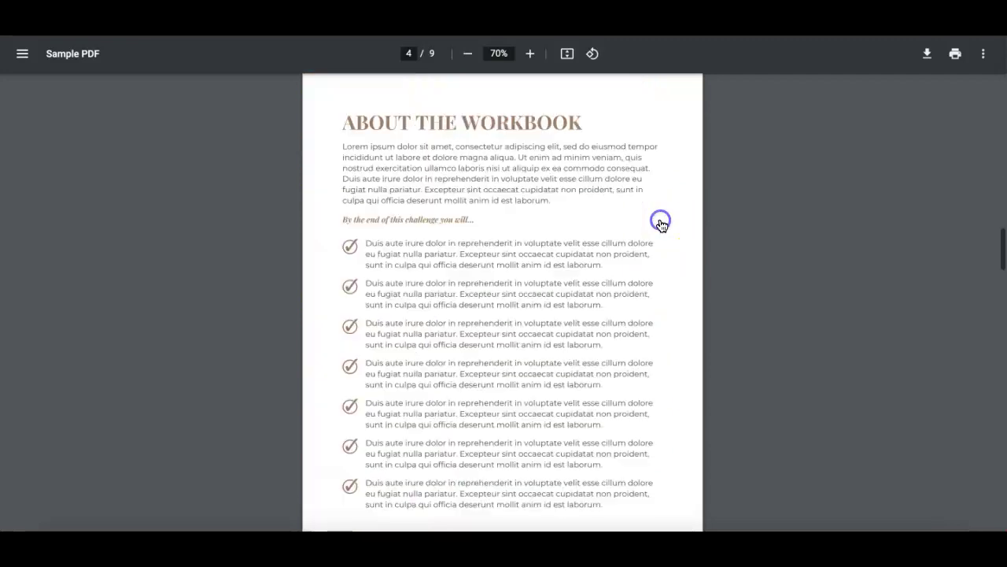
pyautogui.scroll(-4, 545, 281)
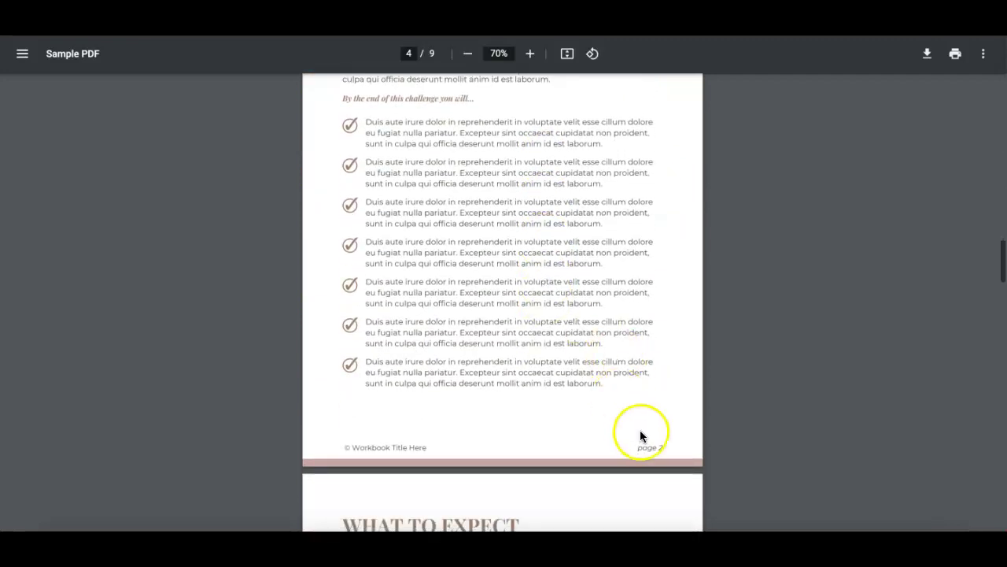
pyautogui.scroll(8, 650, 446)
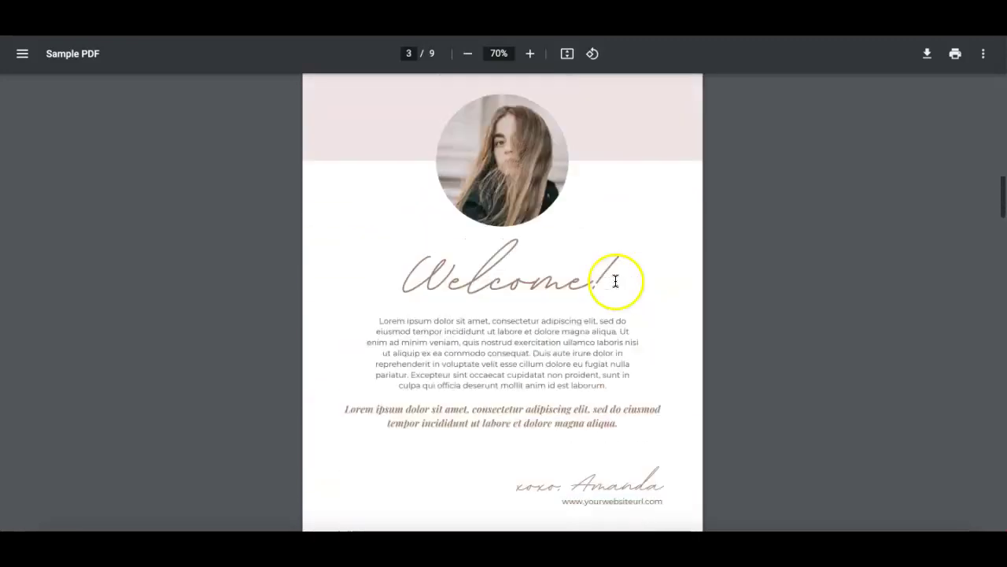
pyautogui.scroll(5, 621, 263)
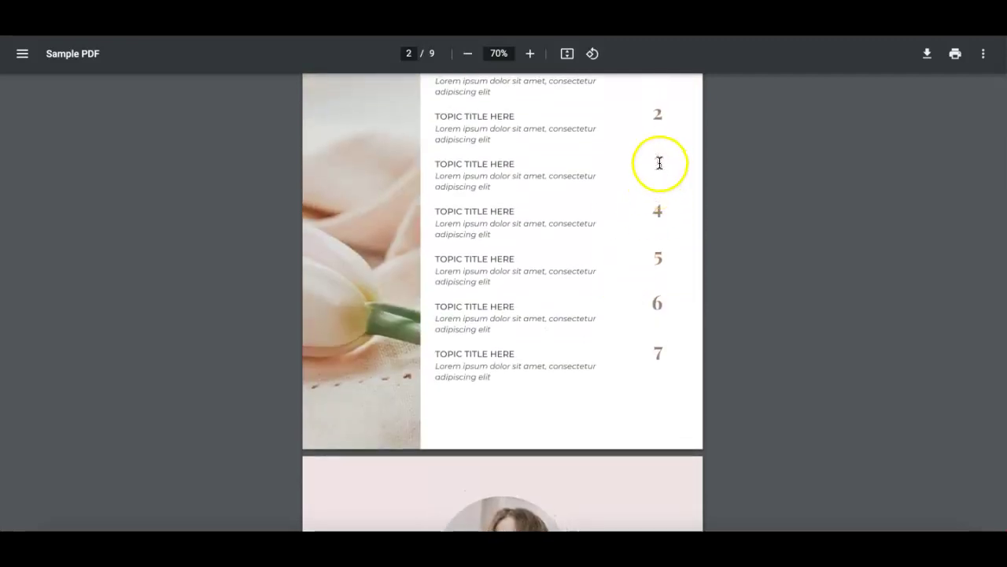
pyautogui.scroll(1, 659, 163)
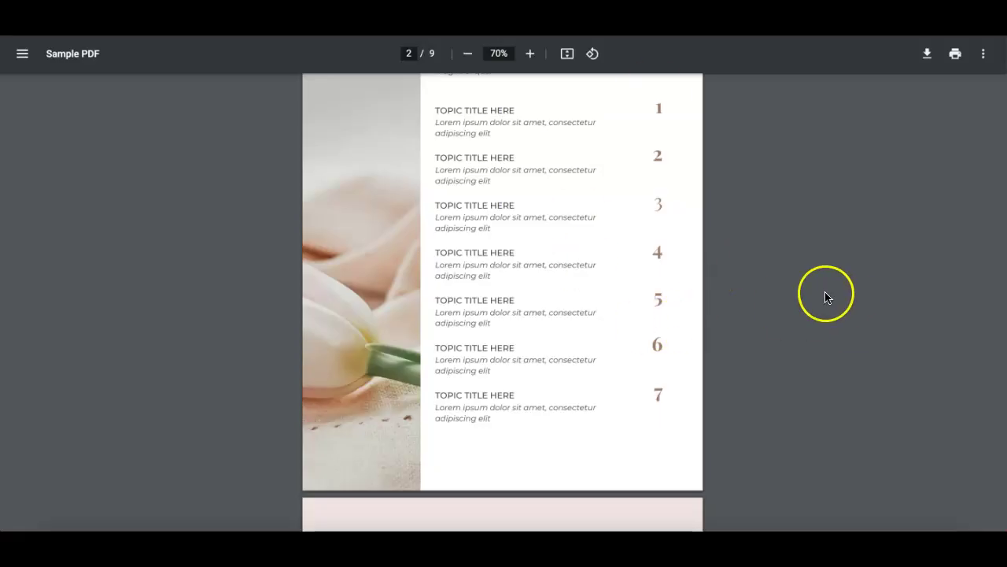
pyautogui.scroll(1, 825, 297)
pyautogui.scroll(-1, 825, 297)
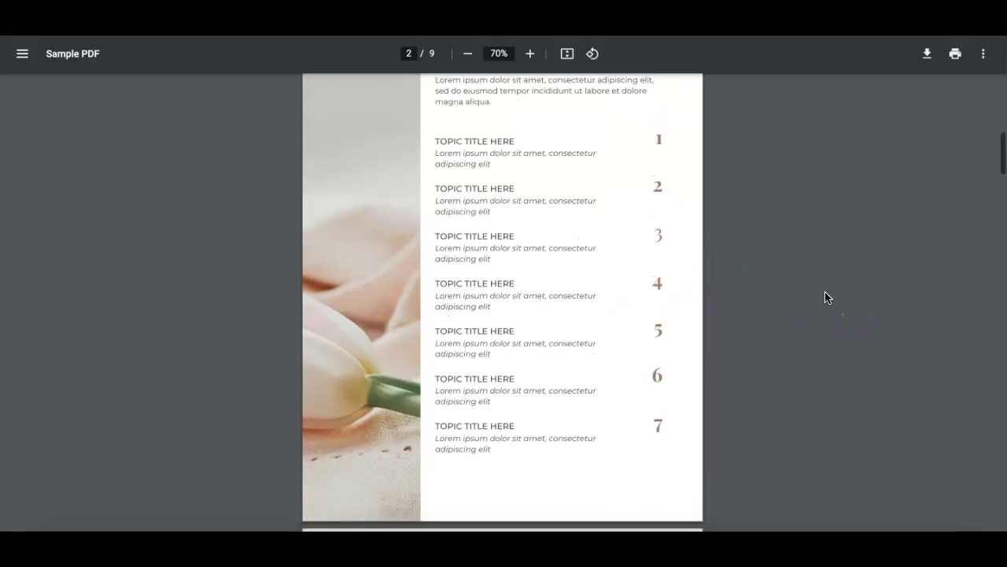